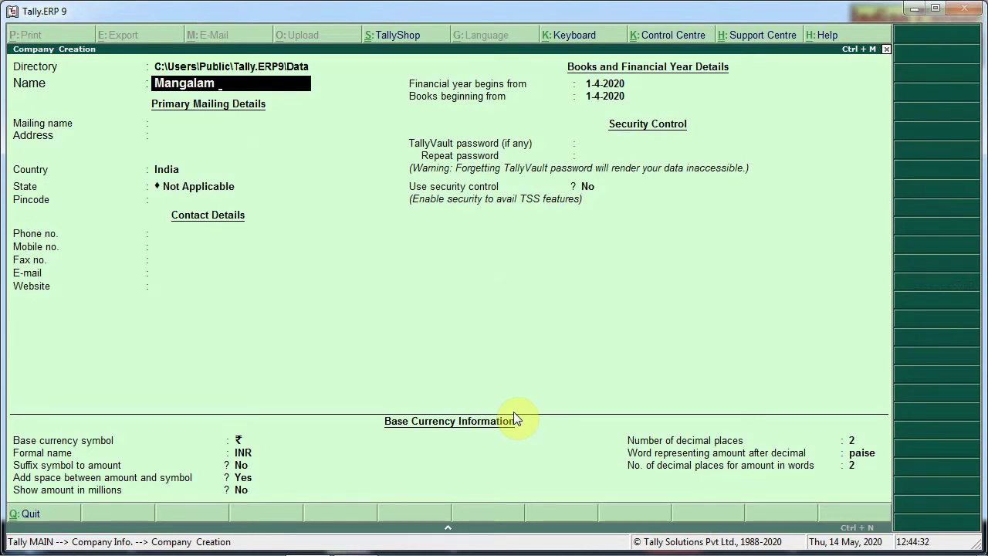
- Complete the company name as "Mangalam & Sons." with the same mailing name, and fill in its address
type("& Sons.")
key("Return")
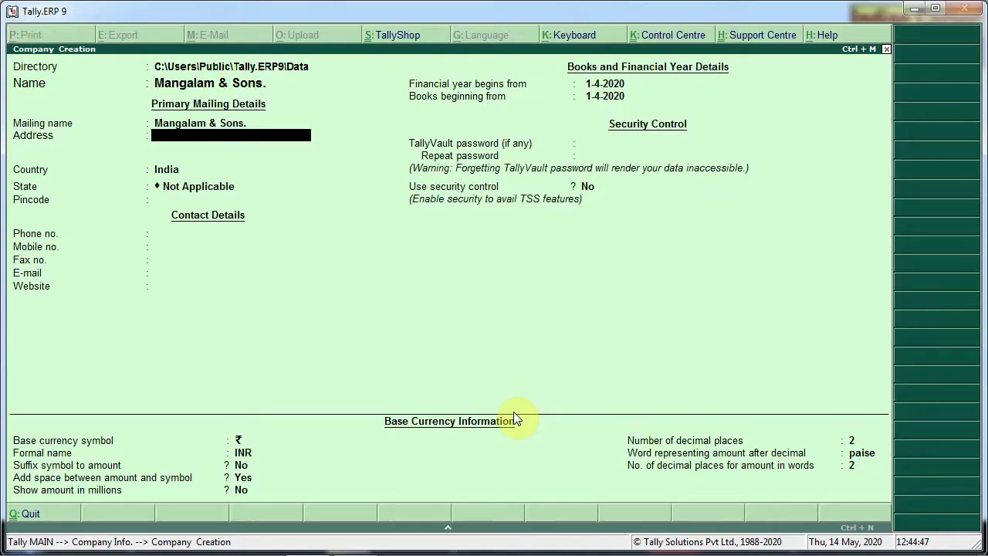
type("Ag")
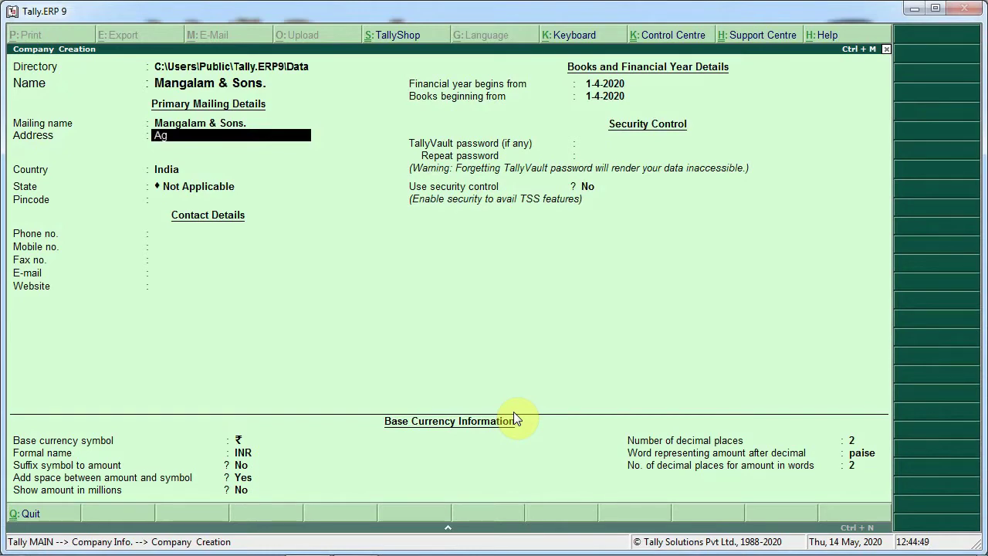
key("Return")
key("Return")
key("Return")
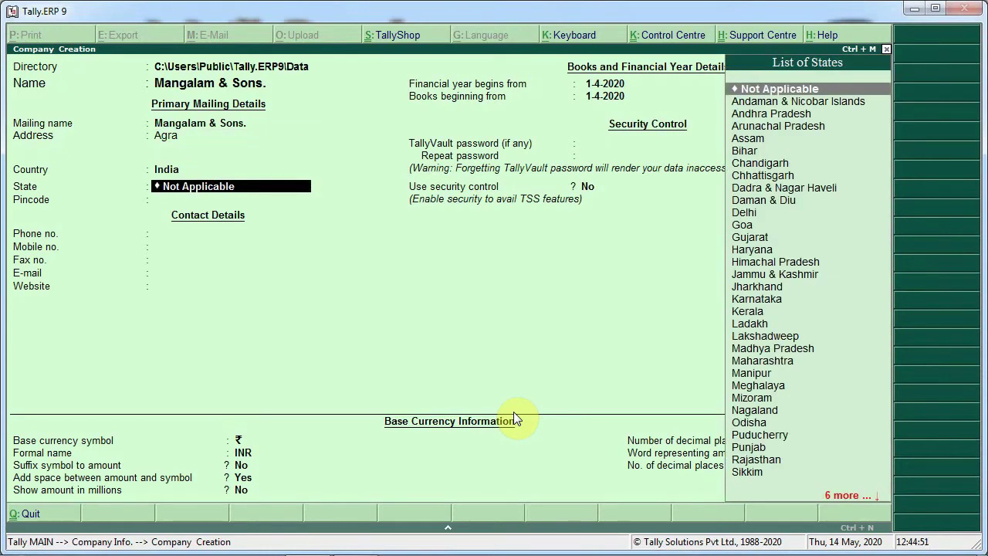
- Set the company's state to Uttar Pradesh and leave the pincode, phone, mobile and fax fields blank
type("U")
key("Down")
key("Return")
key("Return")
key("Return")
key("Return")
key("Return")
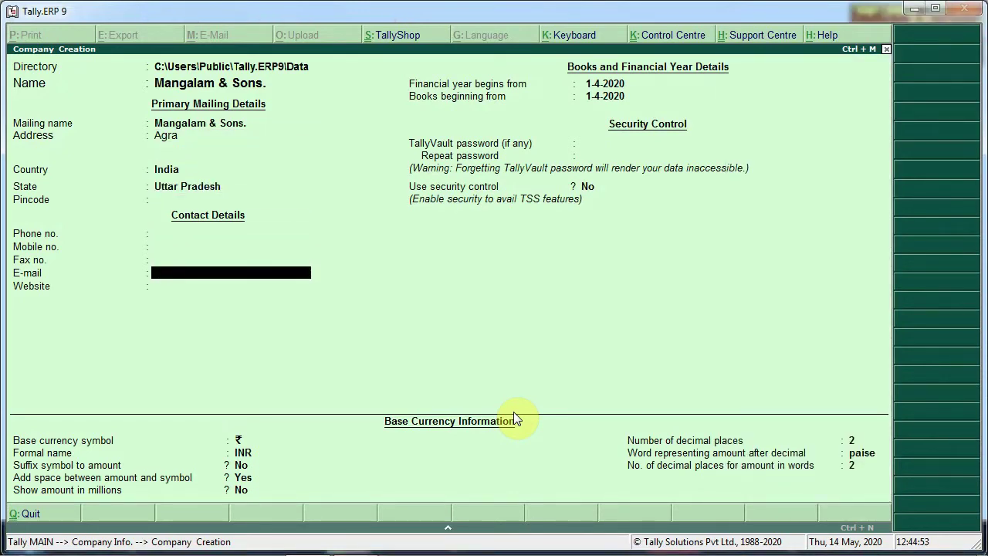
- Keep the remaining contact, financial year, security and base currency defaults, and create the company
key("Return")
key("Return")
key("Return")
key("Return")
key("Return")
key("Return")
key("Return")
key("Return")
key("Return")
key("Return")
key("Return")
key("Return")
key("Return")
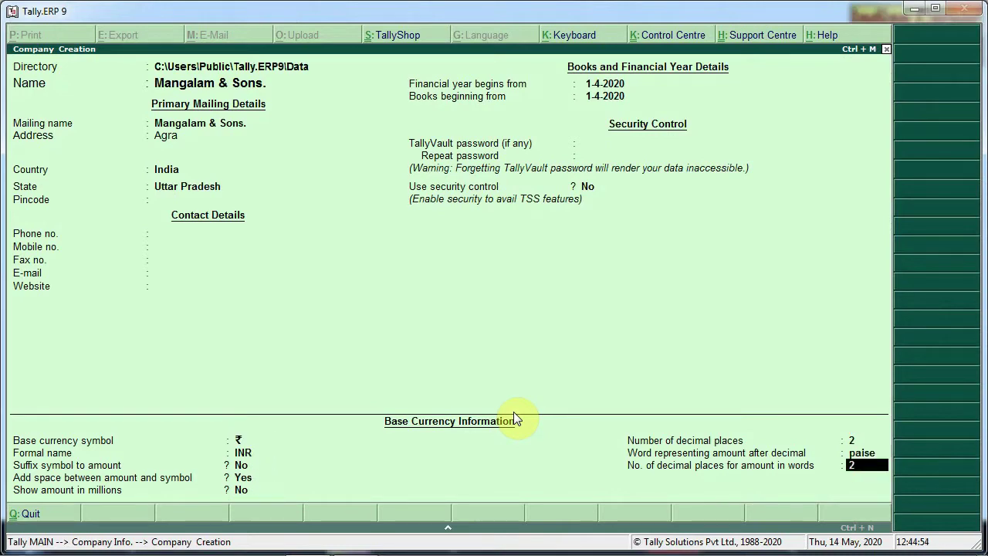
key("Return")
key("Return")
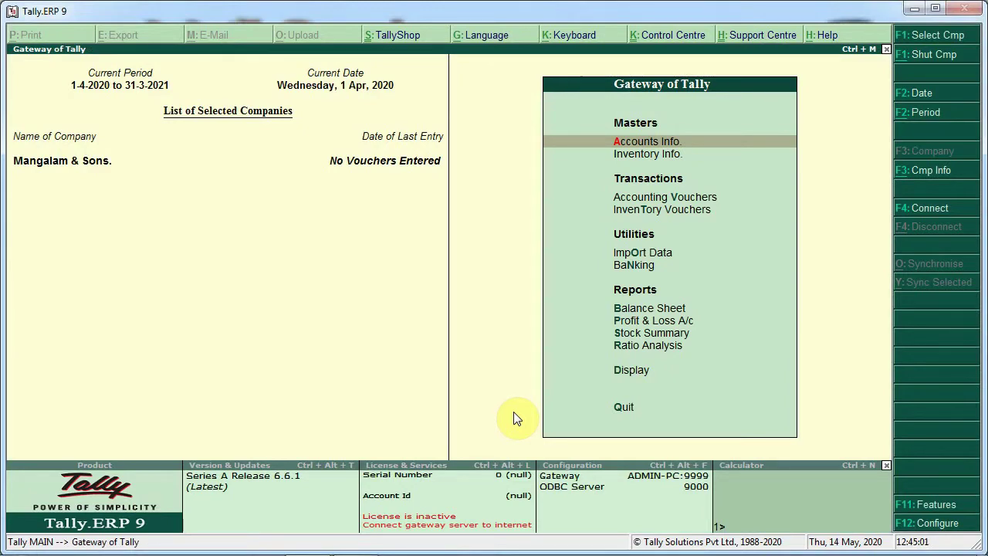
- Set "Maintain accounts only" to Yes in the company's accounting features and return to the Gateway of Tally
key("F11")
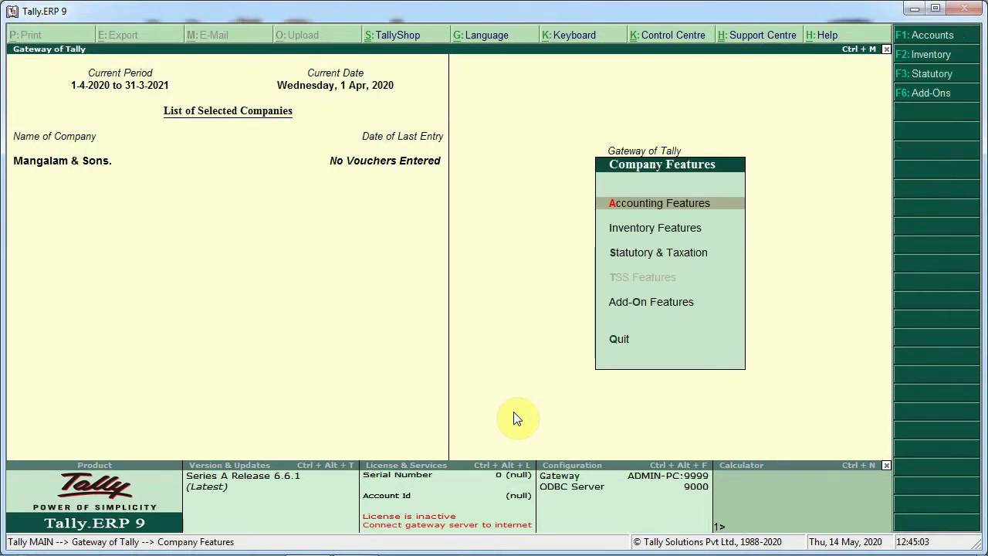
key("Return")
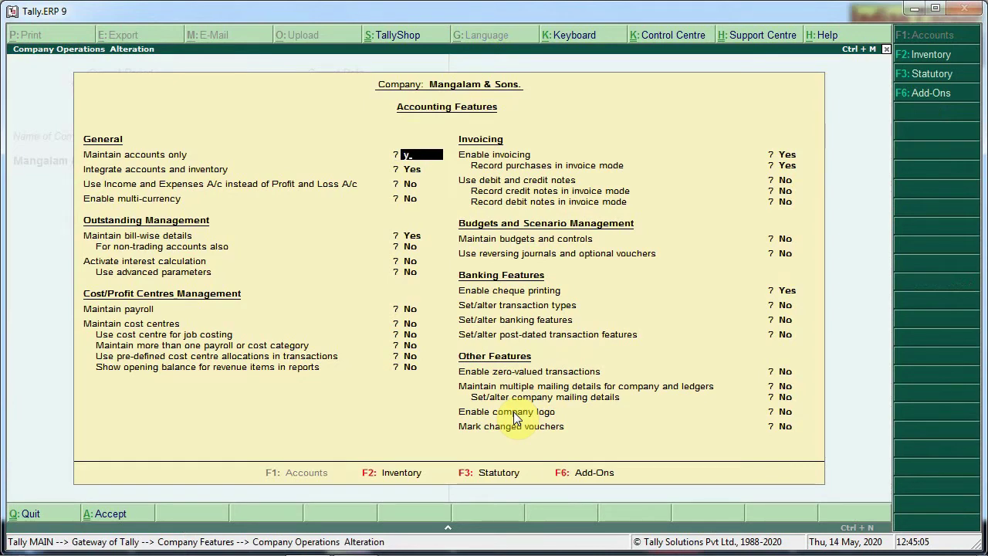
key("Return")
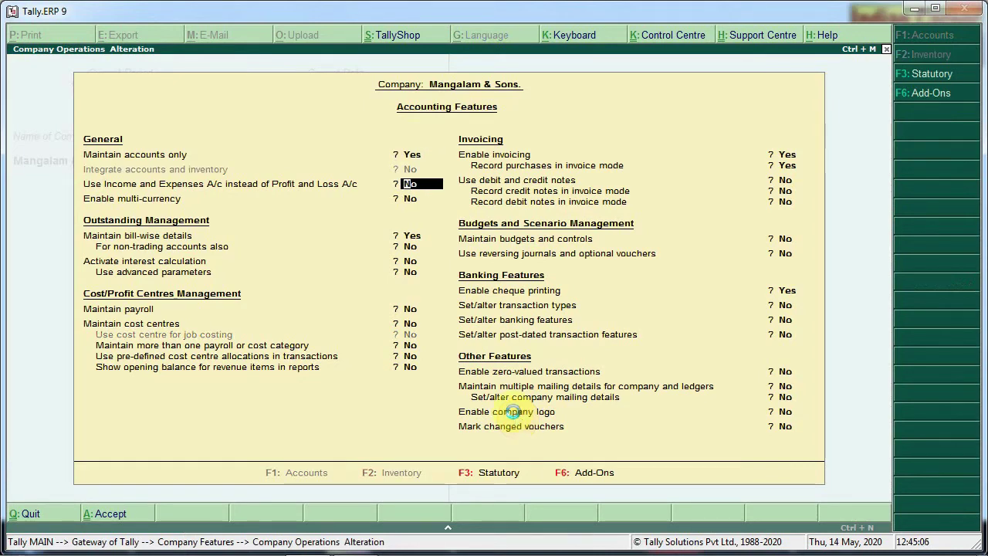
key("Escape")
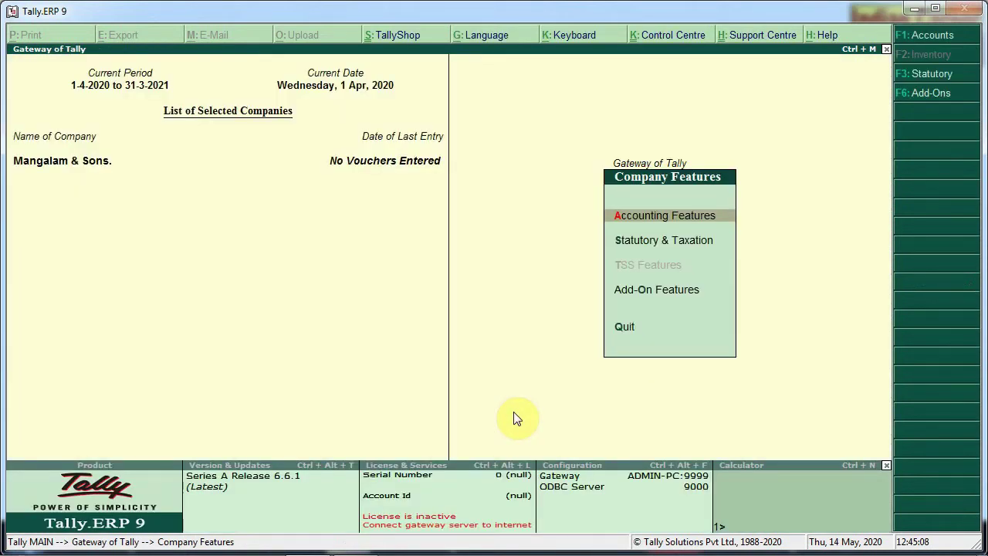
key("Escape")
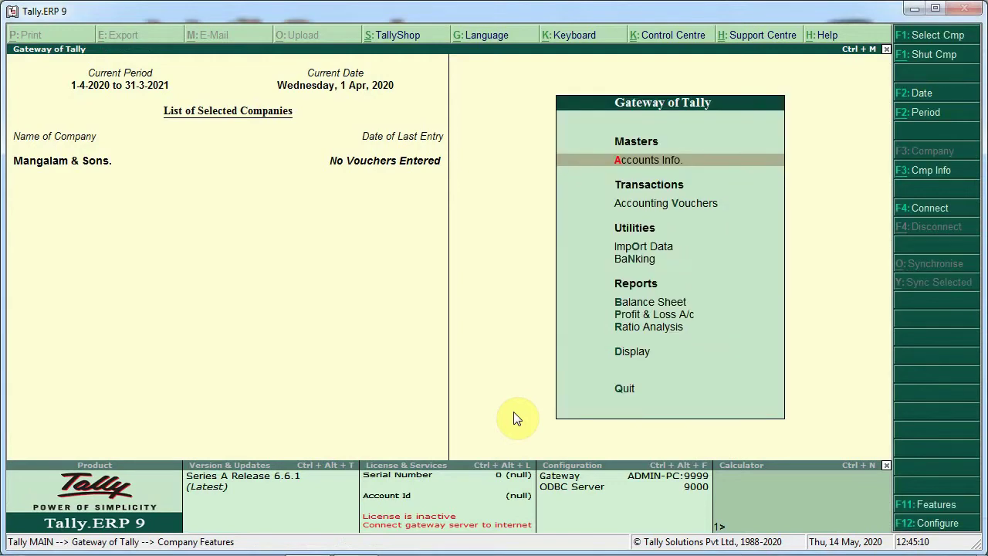
- Start creating a single ledger and name it as the owner's Capital A/c
key("Return")
key("Down")
key("Return")
key("Return")
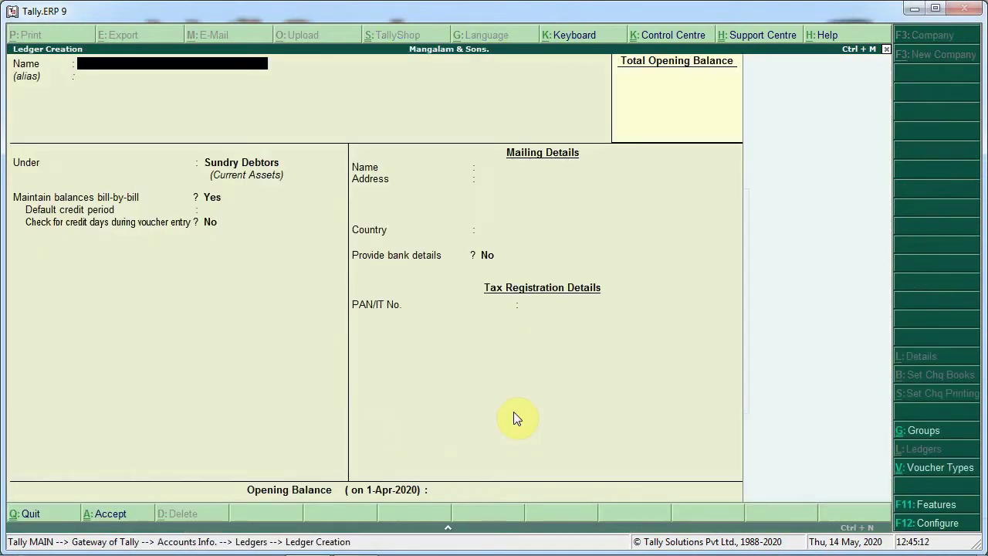
type("Mangal")
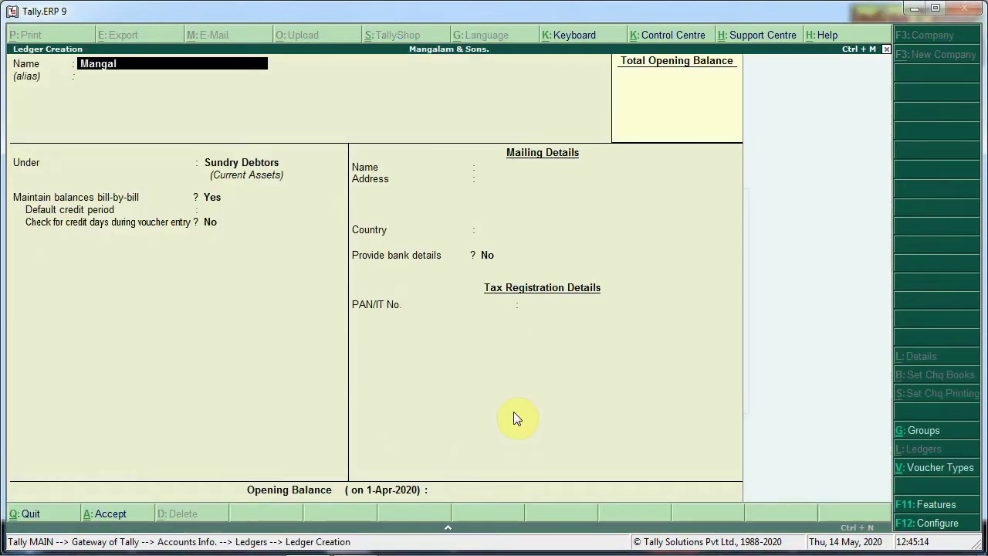
type("'s Capit")
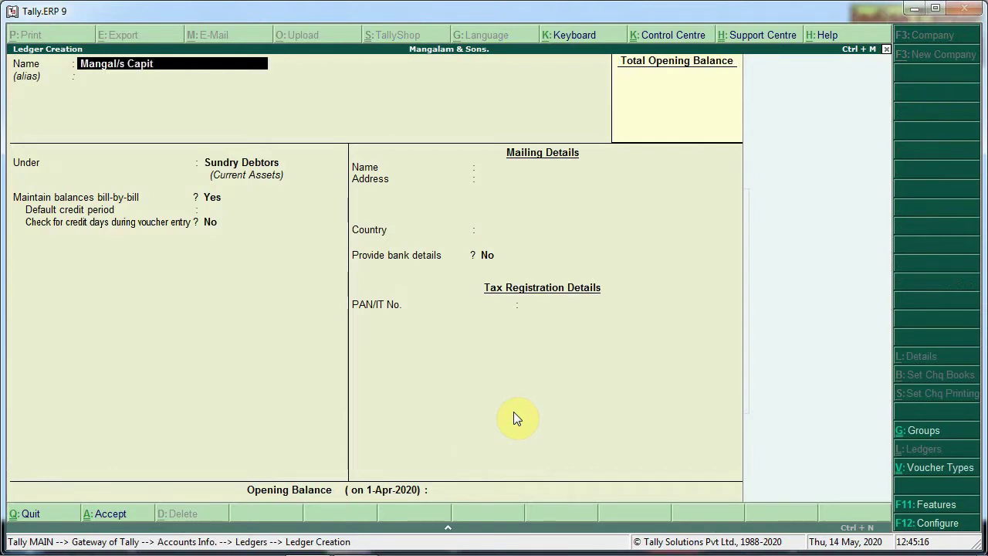
type("al A/c")
key("Return")
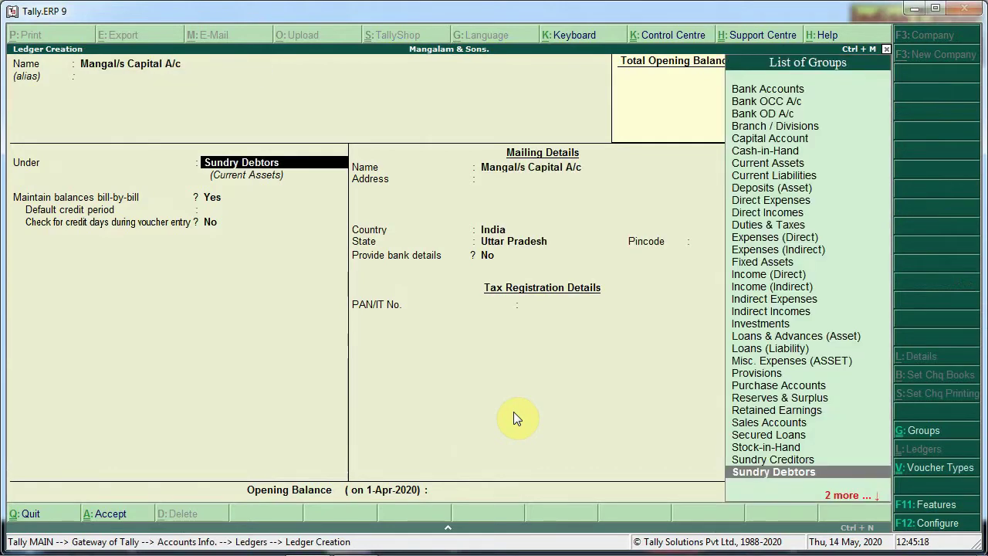
- Place the owner's capital ledger under Capital Account and save it without an opening balance
type("Ca")
key("Return")
key("Return")
key("Return")
key("Return")
key("Return")
key("Return")
key("Return")
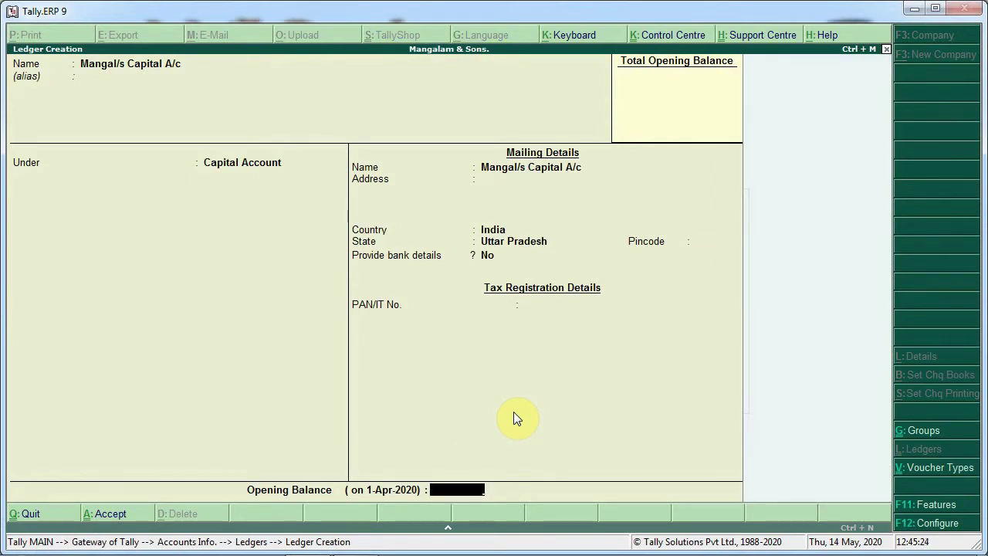
key("Return")
key("Return")
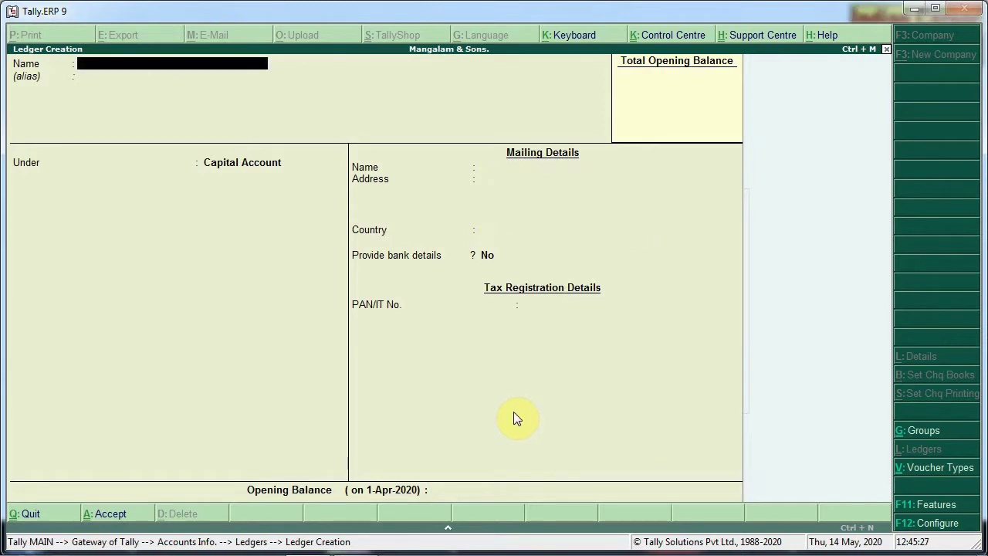
- Consult the transaction list, then create the ledger "Sbi A/c" under Bank Accounts with default bank details
key("alt+Tab")
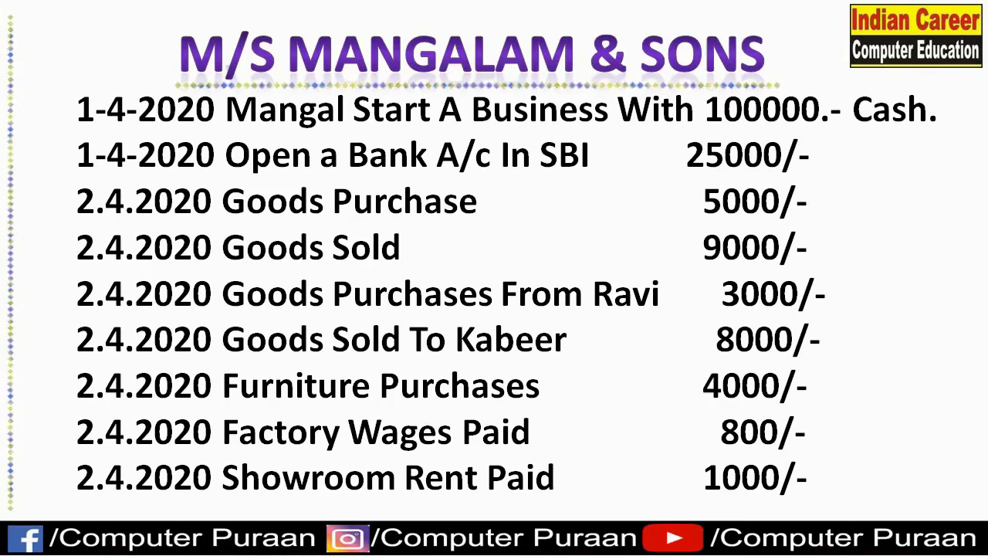
key("alt+Tab")
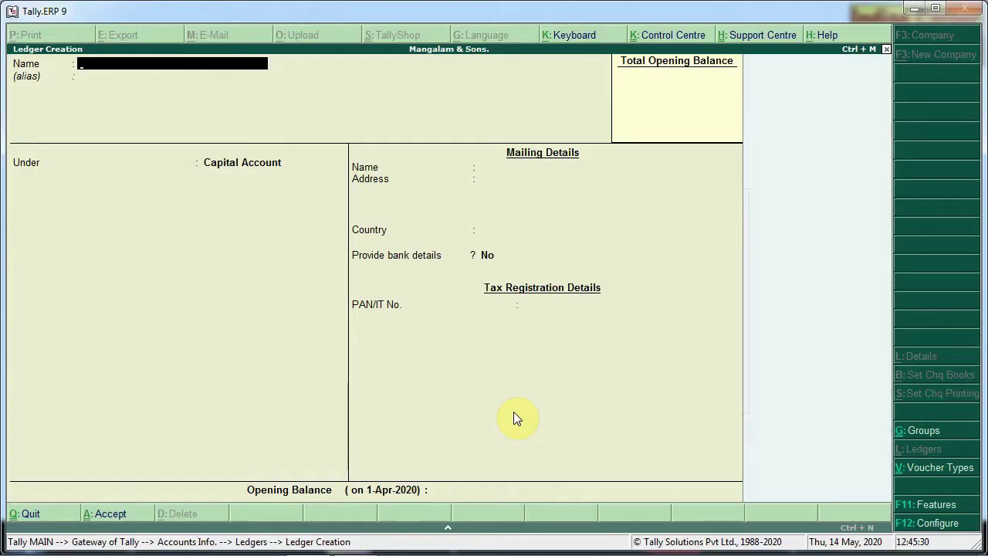
type("Sbi A/c")
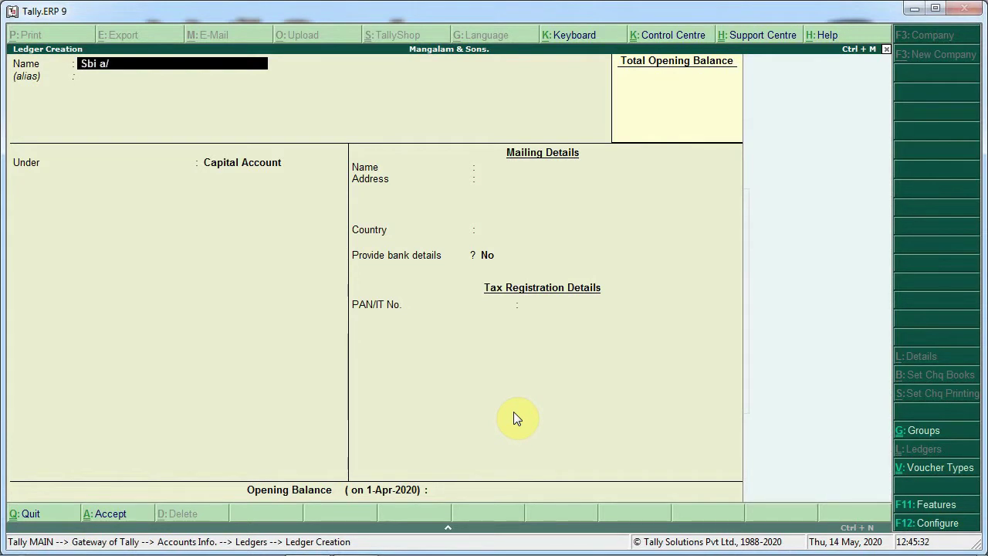
key("Return")
key("Return")
type("Ba")
key("Return")
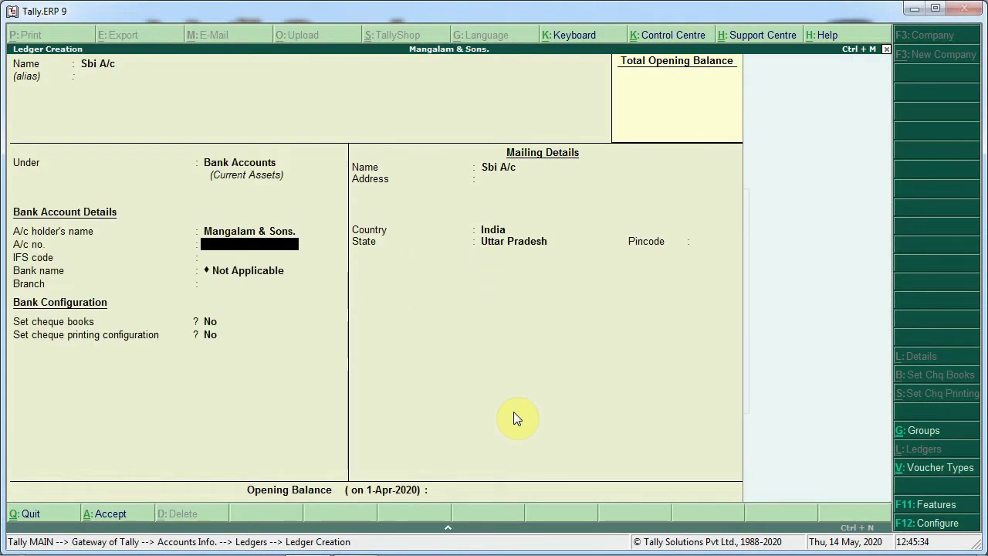
left_click(517, 418)
key("ctrl+a")
- Check the next listed transaction and create the ledger "Purchase A/c" under Purchase Accounts
key("alt+Tab")
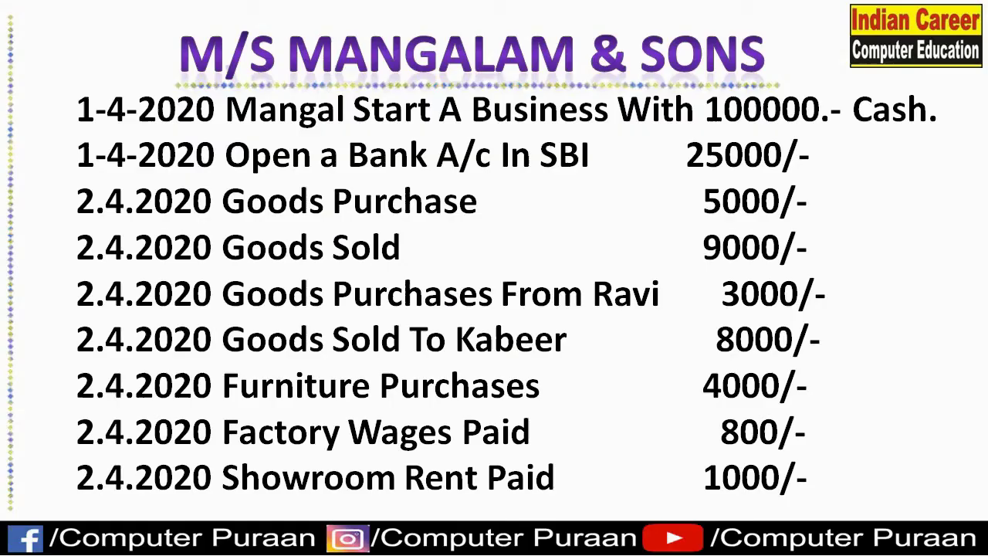
key("alt+Tab")
type("Pu")
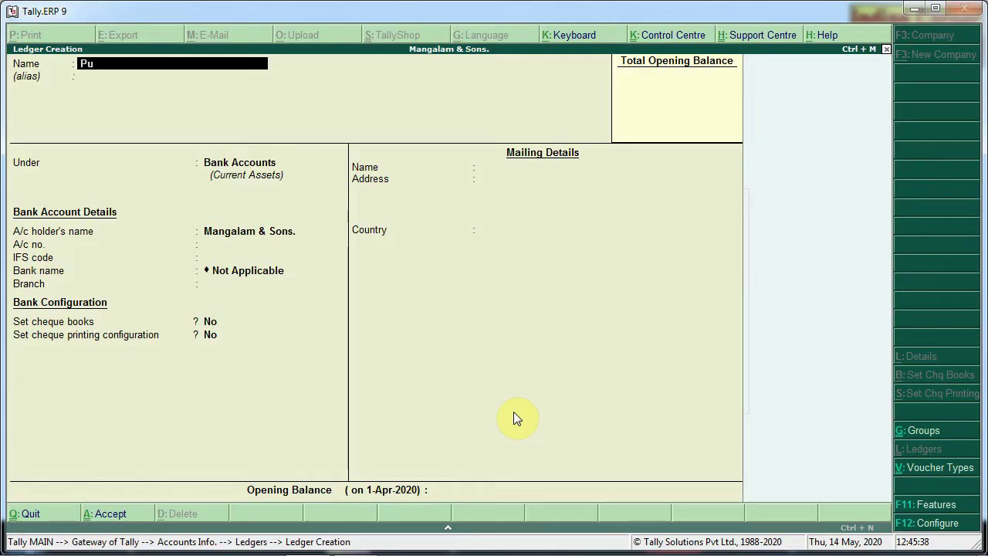
type("rchase A/c")
key("Return")
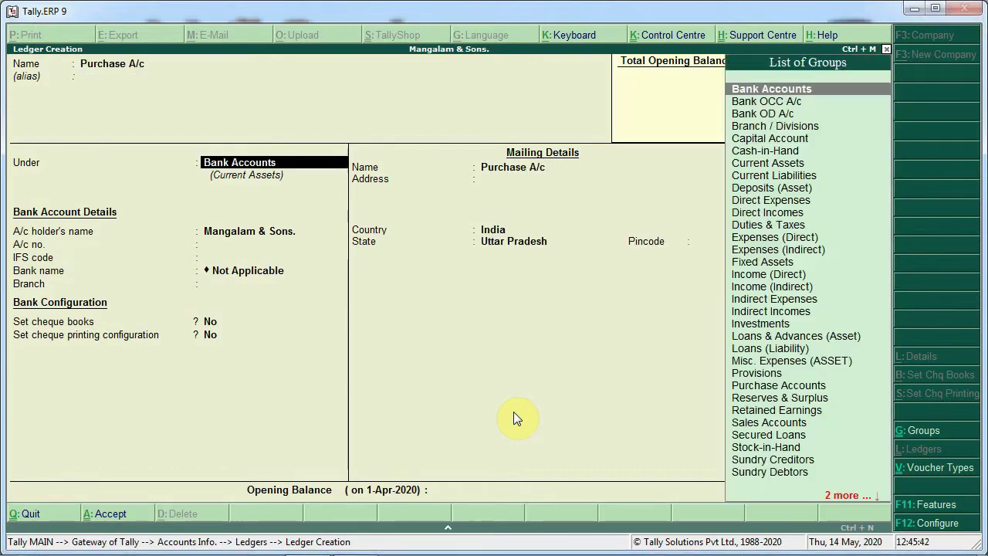
type("p")
key("Return")
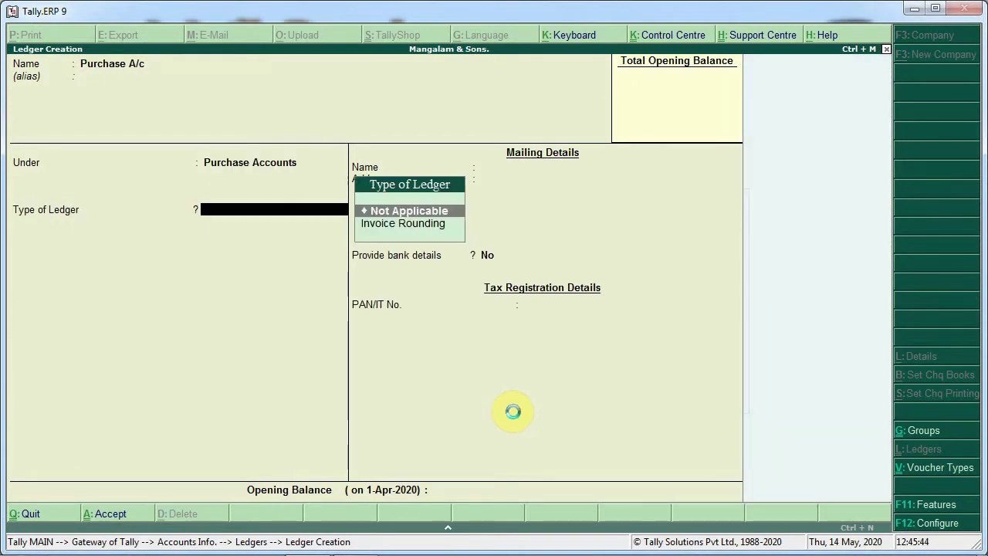
key("ctrl+a")
- Check the goods sold entry in the transaction list and create the ledger "Sales A/c" under Sales Accounts
key("alt+Tab")
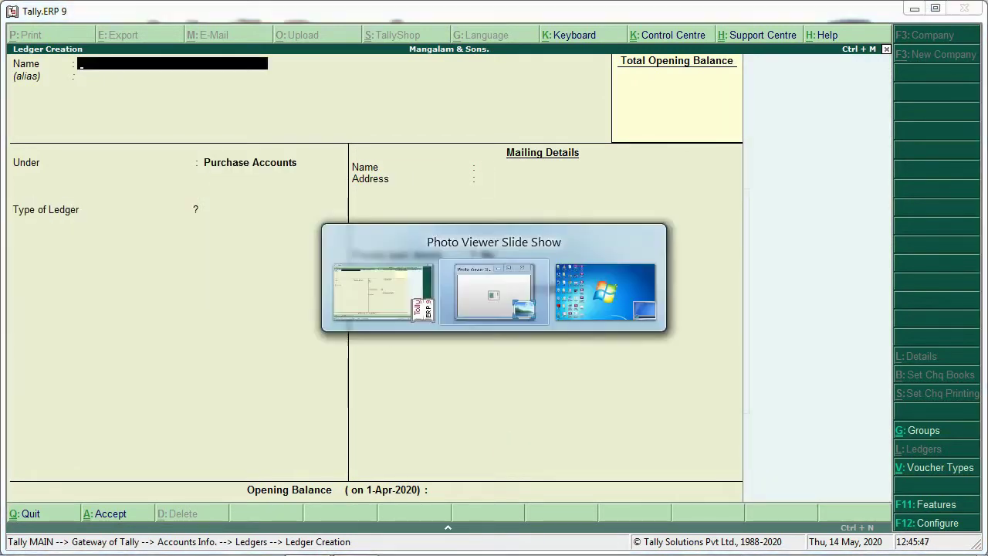
key("alt+Tab")
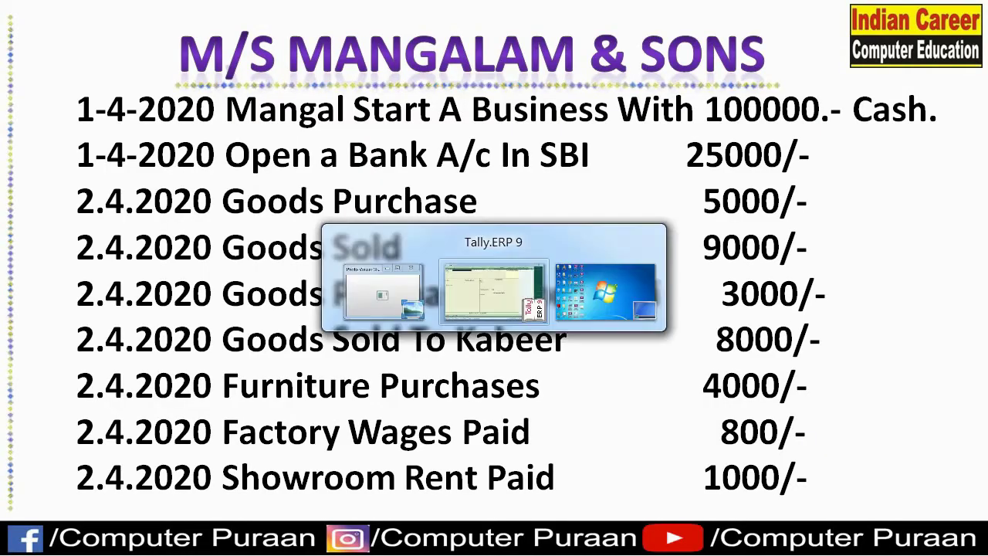
type("Sales Aq/cv")
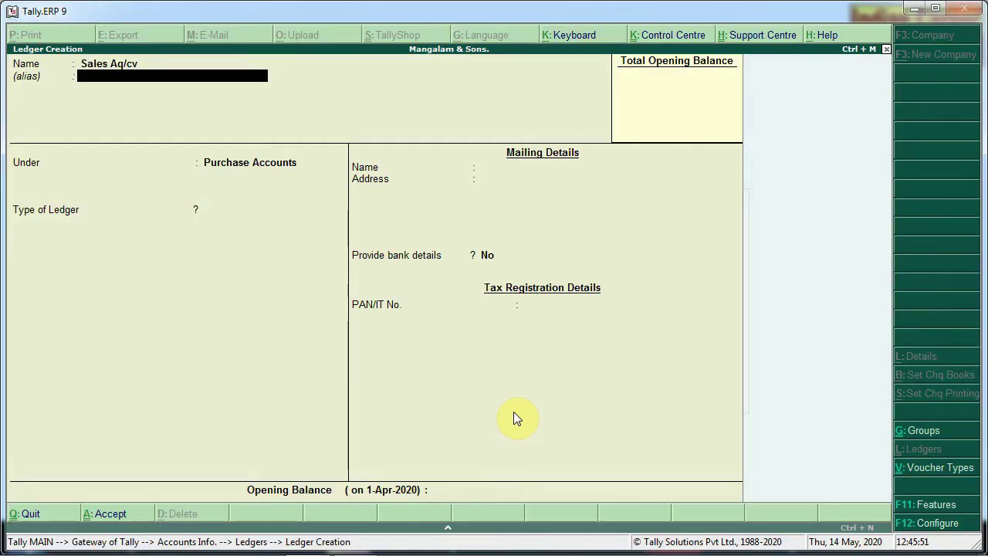
key("BackSpace")
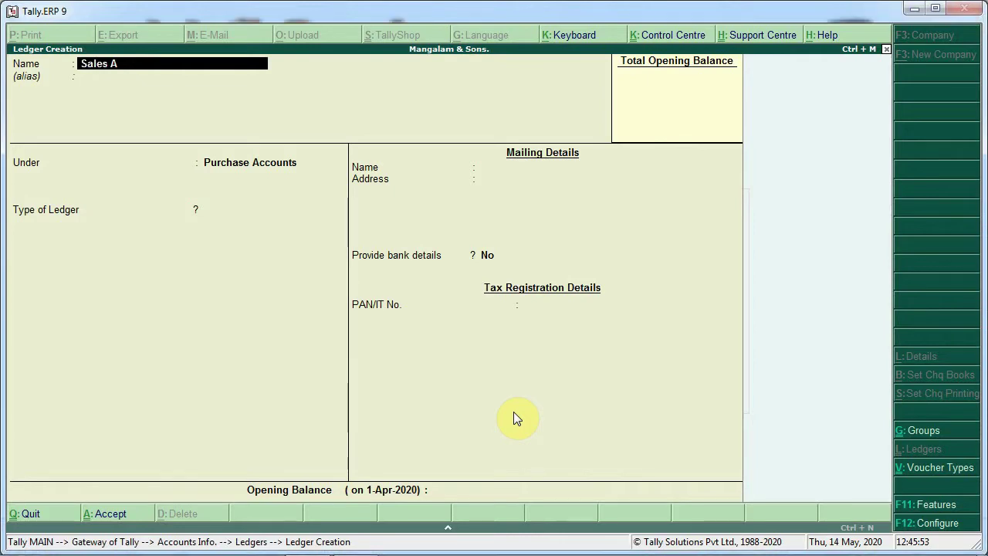
type("/c")
key("Return")
type("Sal")
key("Return")
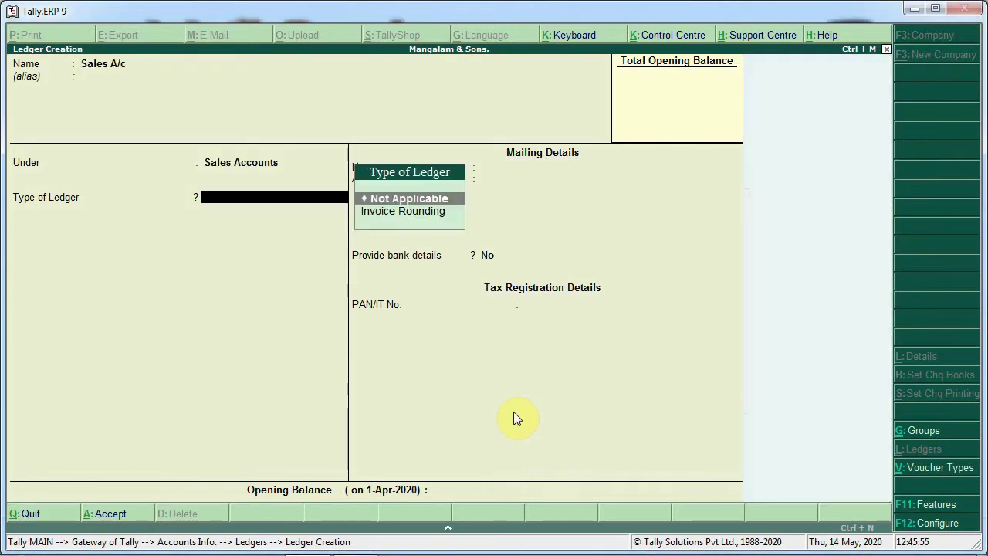
key("ctrl+a")
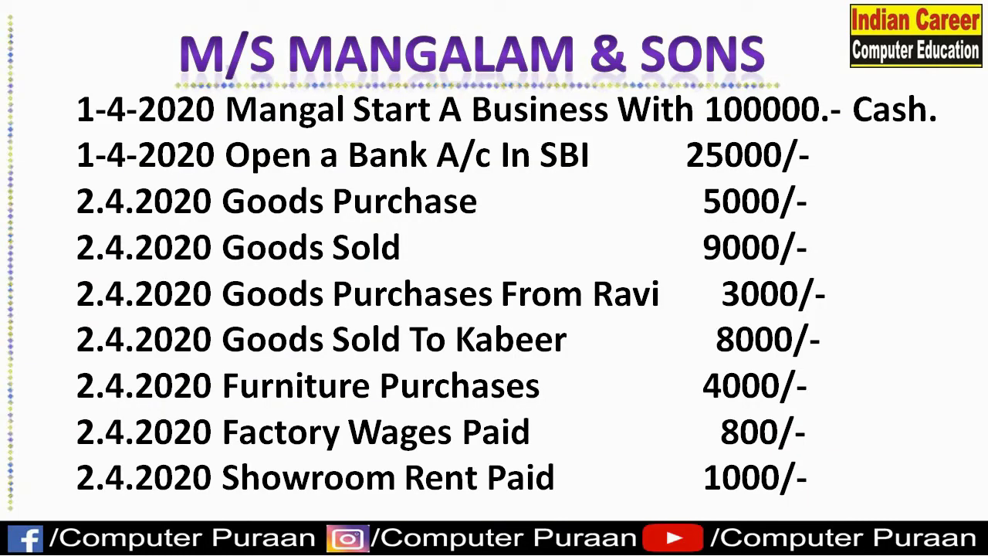
- Create a ledger for the supplier of the 3000 credit purchase, with its name ending in "Cr.", under Sundry Creditors
key("alt+Tab")
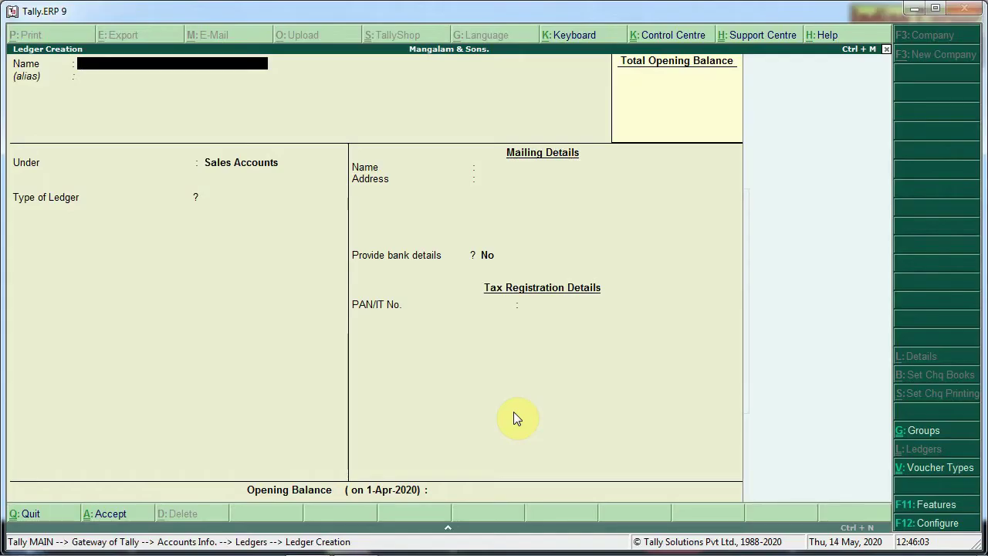
type("Ravis")
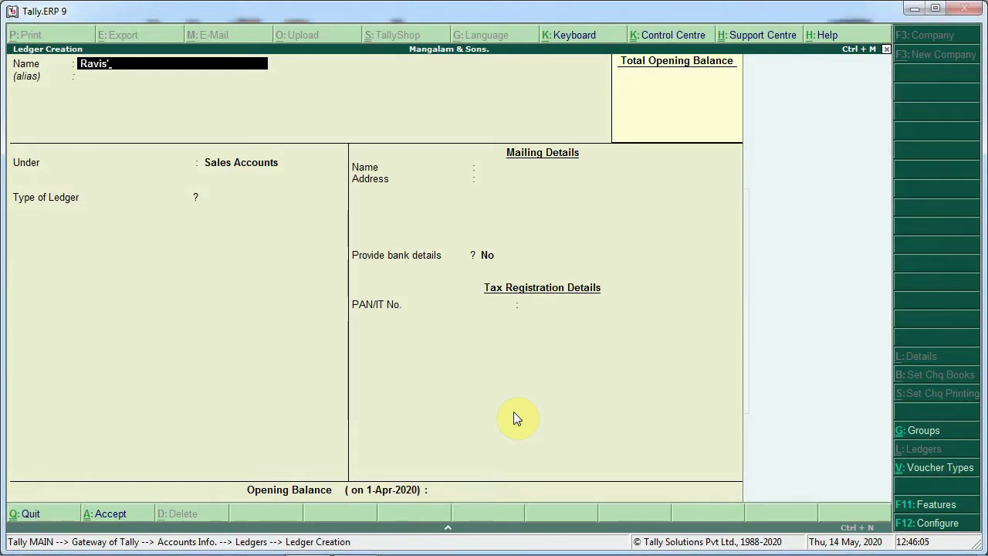
key("BackSpace")
key("BackSpace")
key("Return")
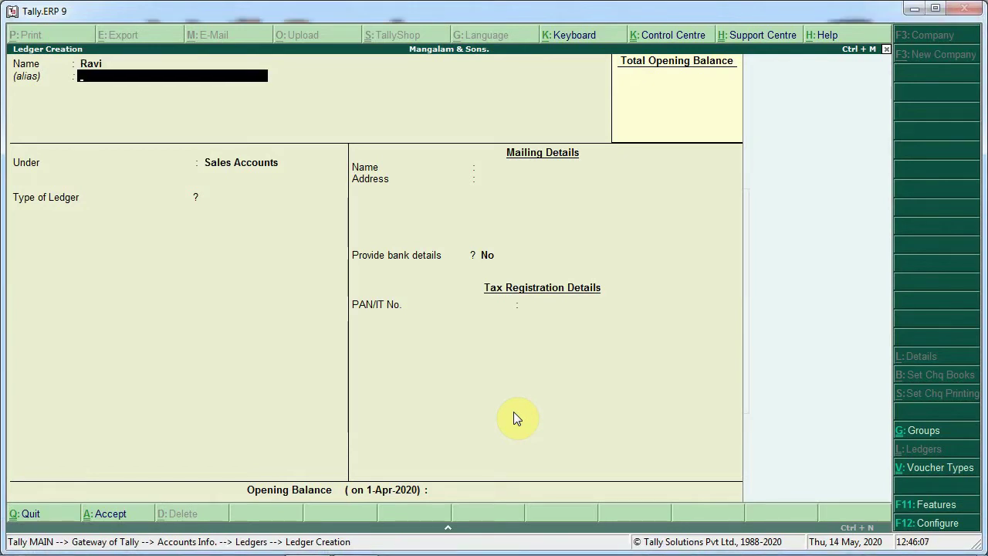
key("BackSpace")
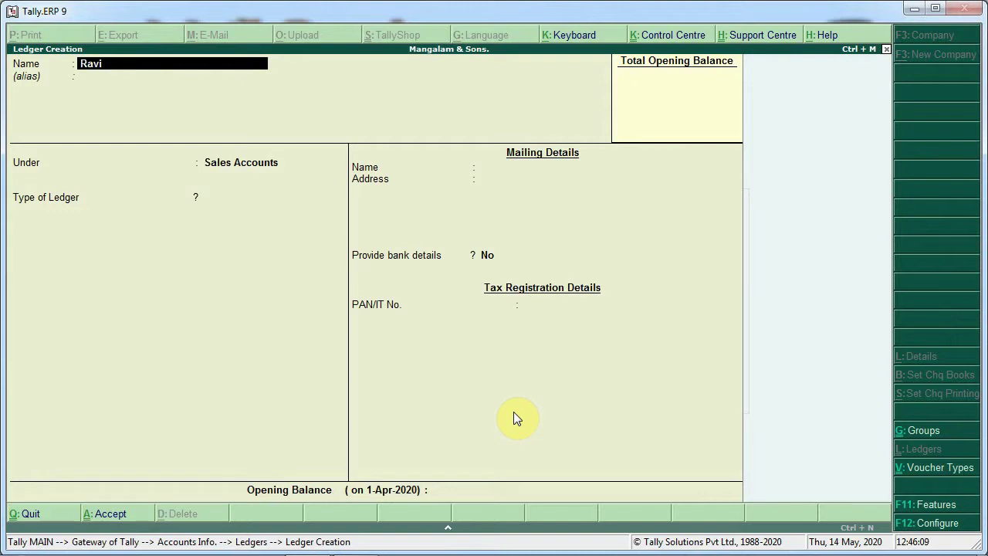
type("Cr.")
key("Return")
key("Return")
type("Su")
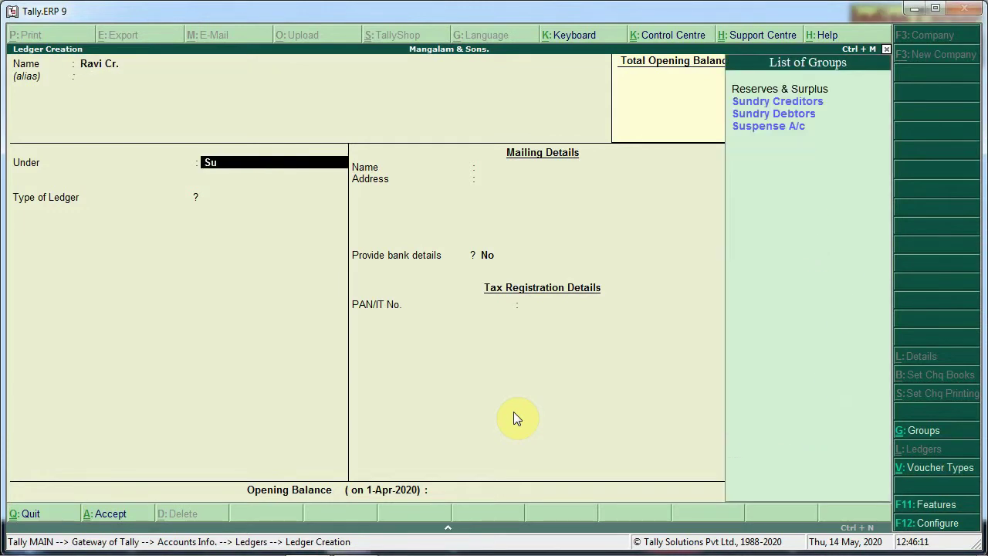
key("Return")
key("ctrl+a")
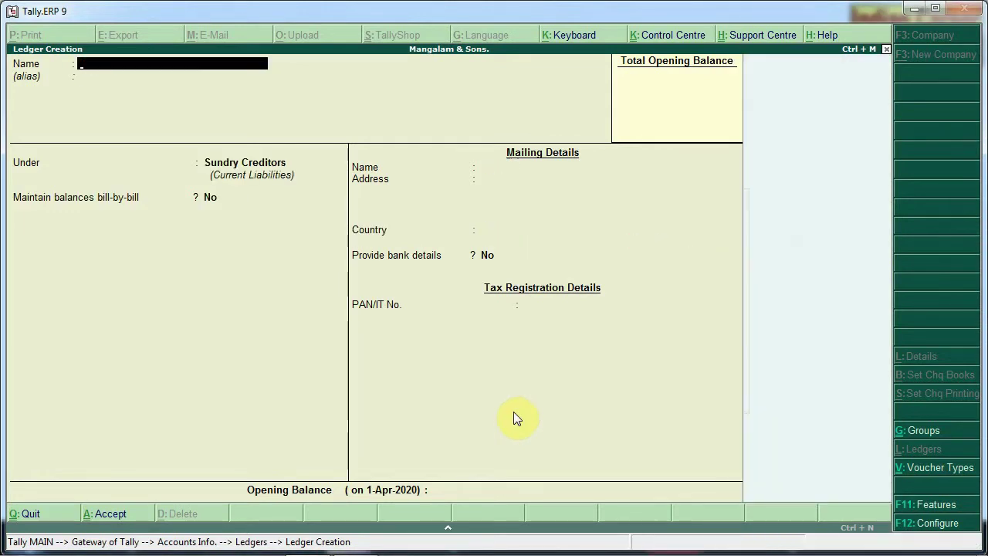
- Create a ledger for the customer of the 8000 credit sale, with its name ending in "A/c Dr.", under Sundry Debtors
type("Kabeer")
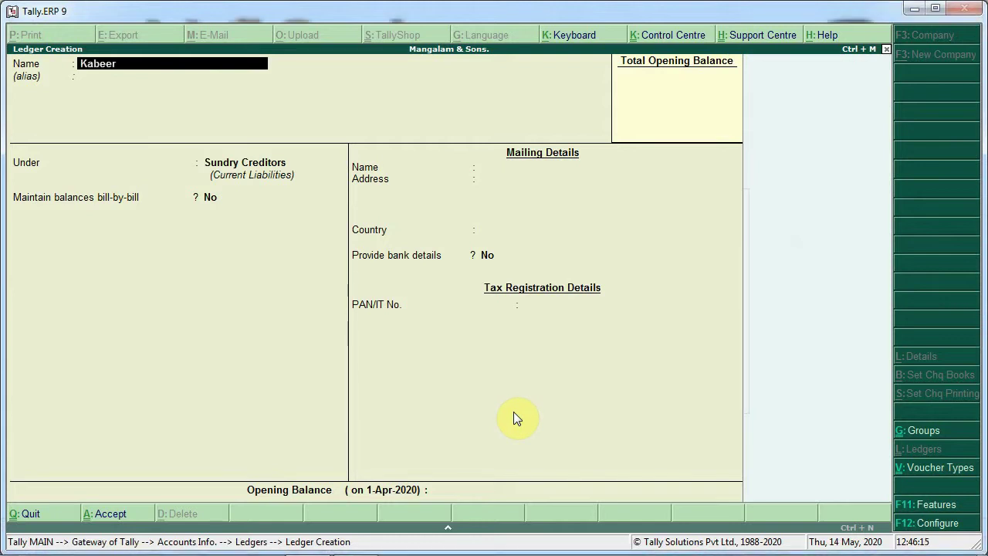
type("'s A/c")
key("Return")
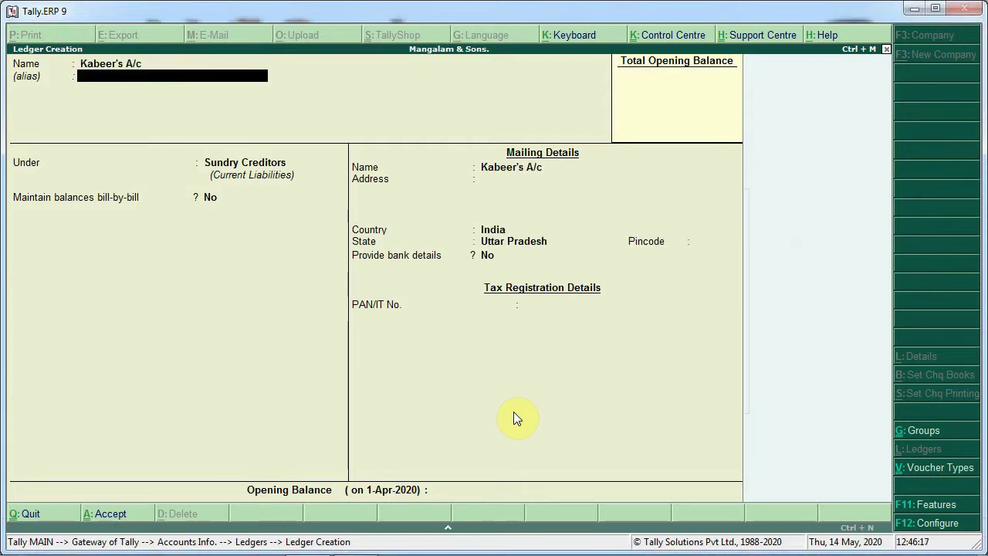
key("BackSpace")
type("Dr")
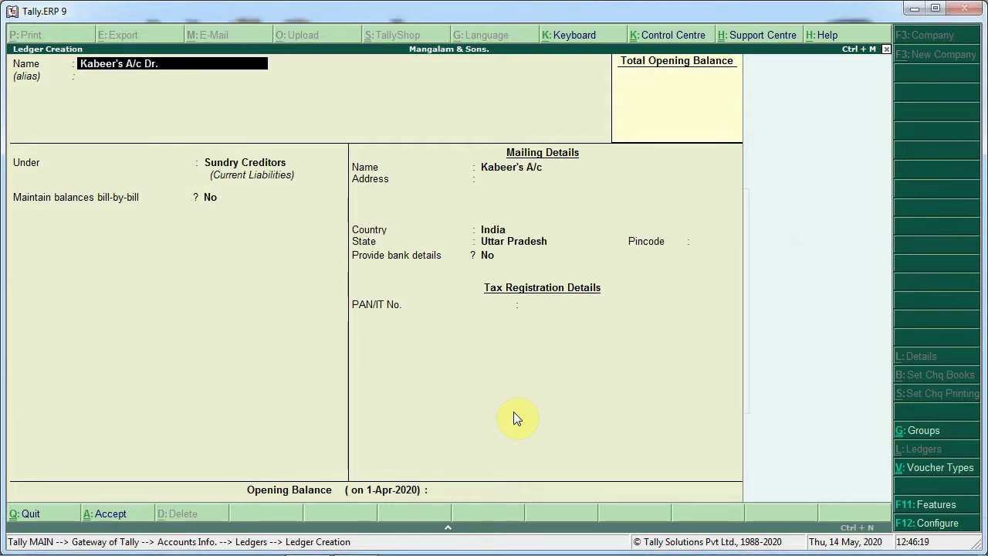
type(".")
key("Return")
key("Down")
key("Return")
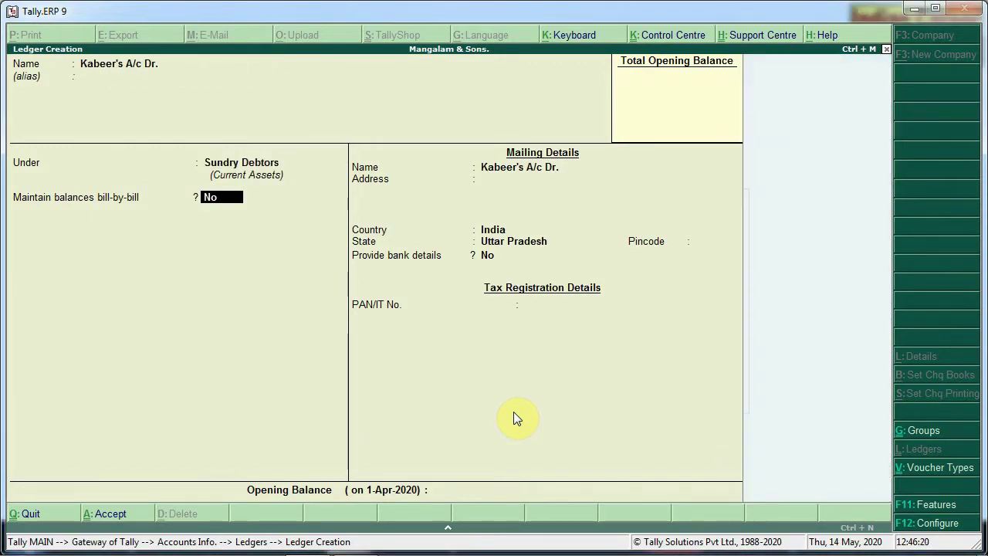
key("ctrl+a")
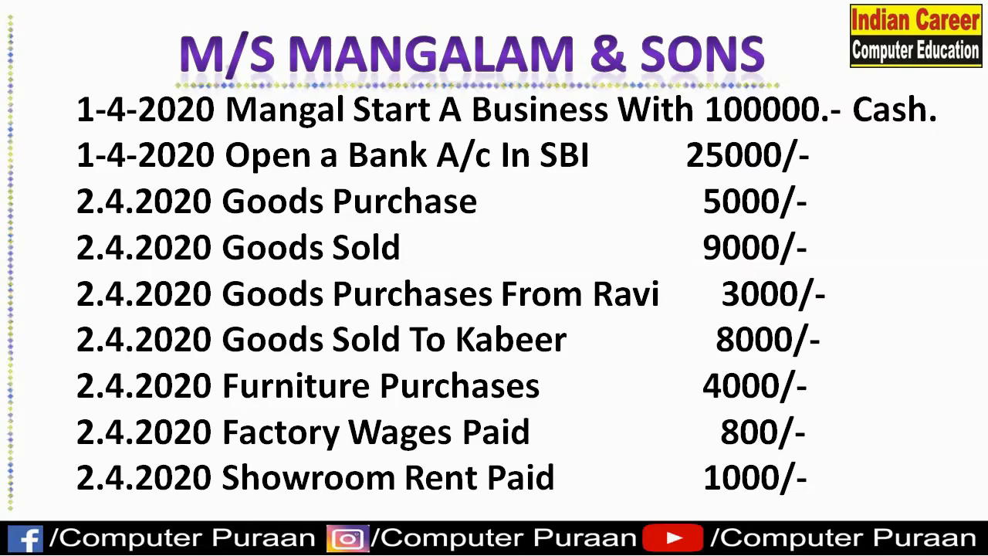
- Check the furniture entry in the transaction list and create the ledger "Furniture A/c" under Fixed Assets
key("alt+Tab")
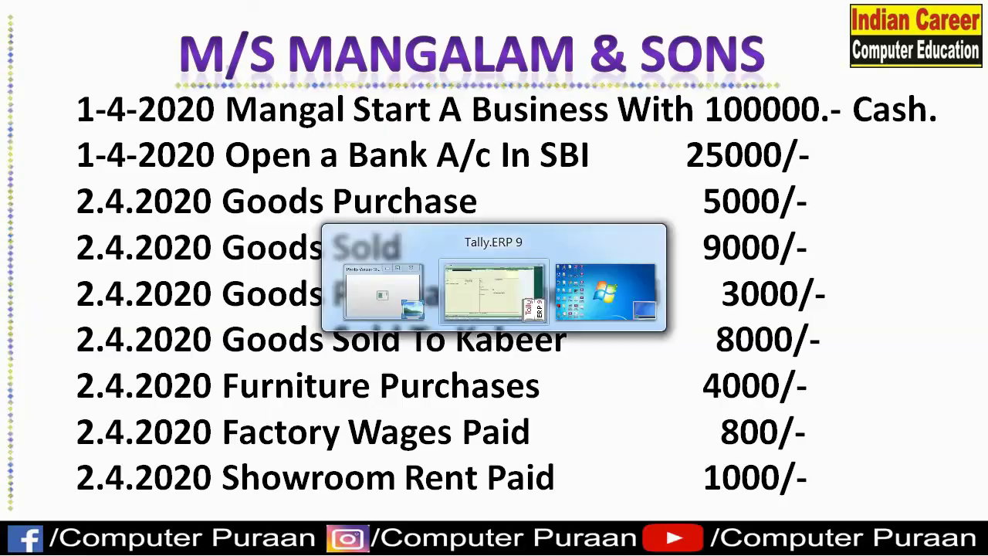
type("Furni")
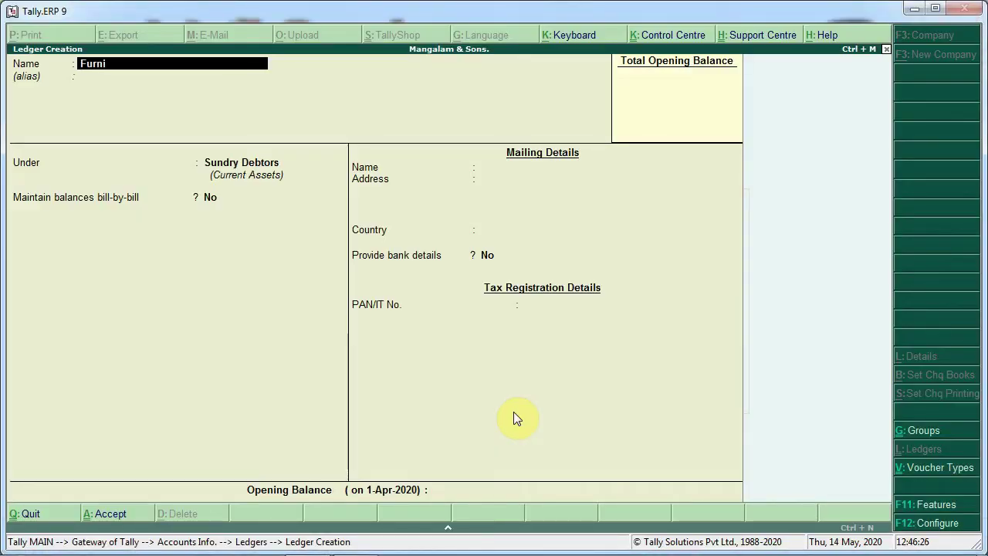
type("ture A/c")
key("Return")
key("Return")
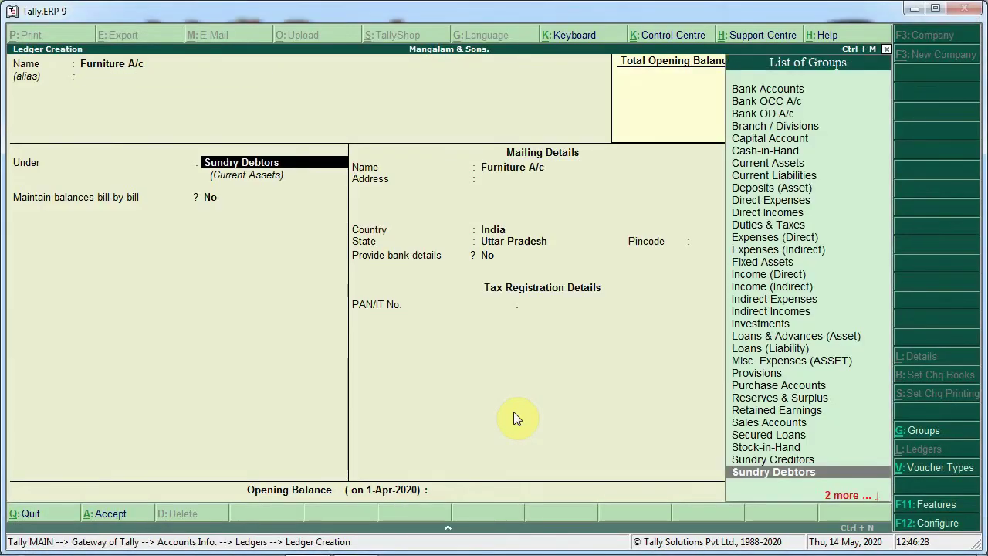
type("fix")
key("Return")
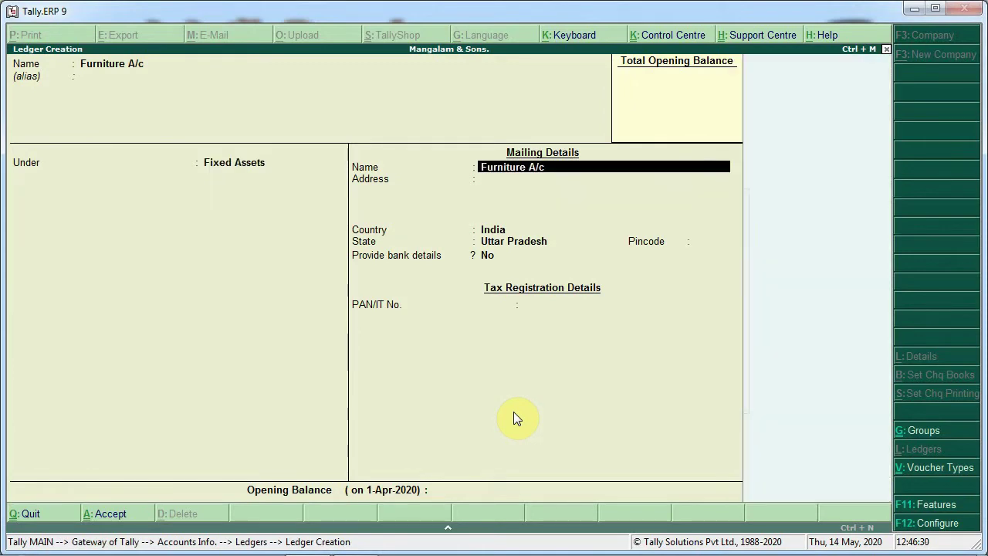
key("ctrl+a")
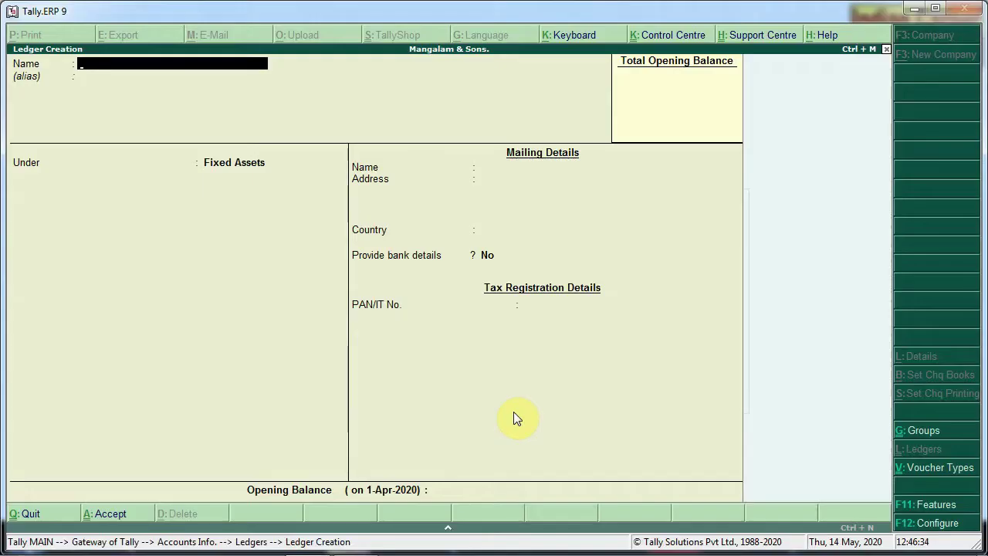
- Create the ledger "Factory Wages A/c" under Direct Expenses and save it with the default details
type("Fact")
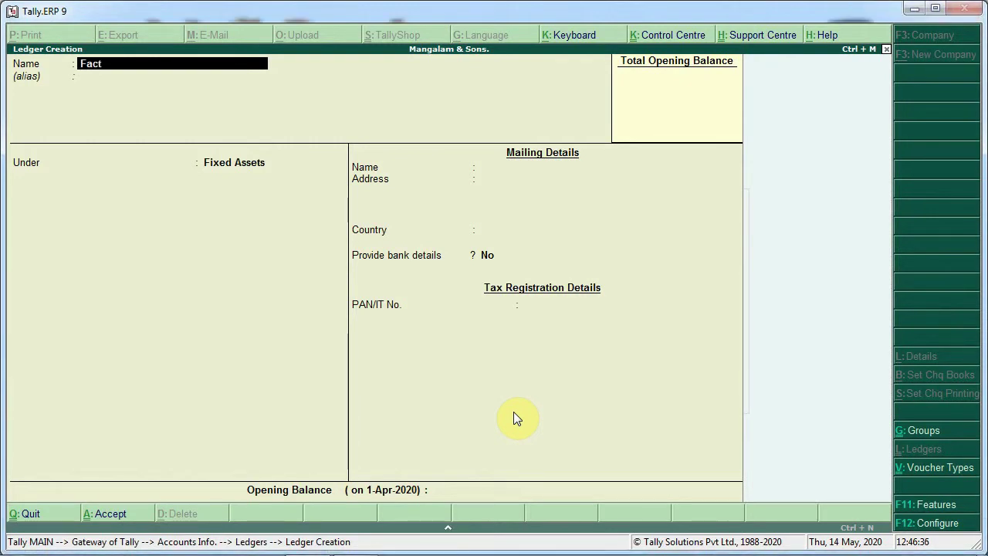
type("ory Wages A/c")
key("Return")
type("Dir")
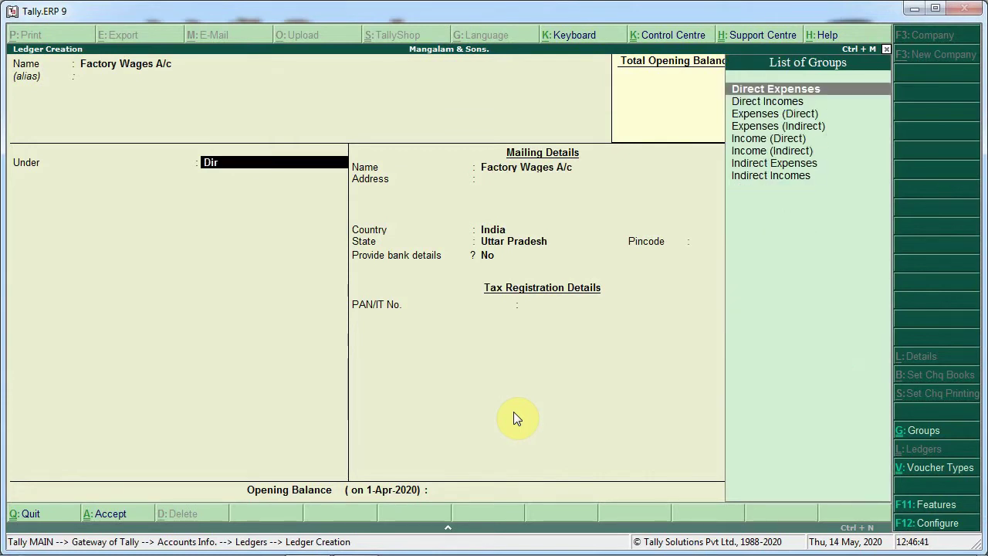
key("Return")
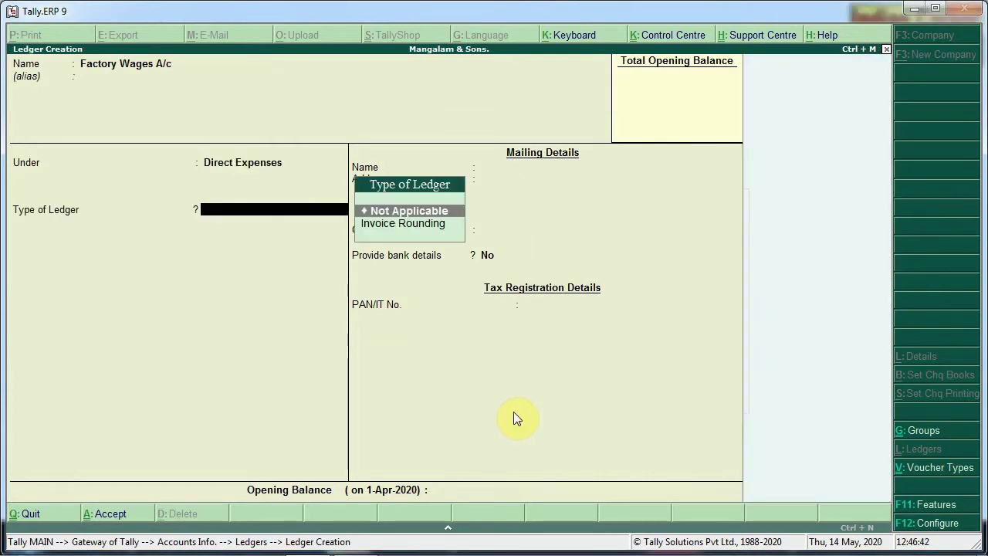
key("ctrl+a")
- Create the ledger "Showroom Exp." under Indirect Expenses for the showroom rent and save it
type("Showroom Exp.")
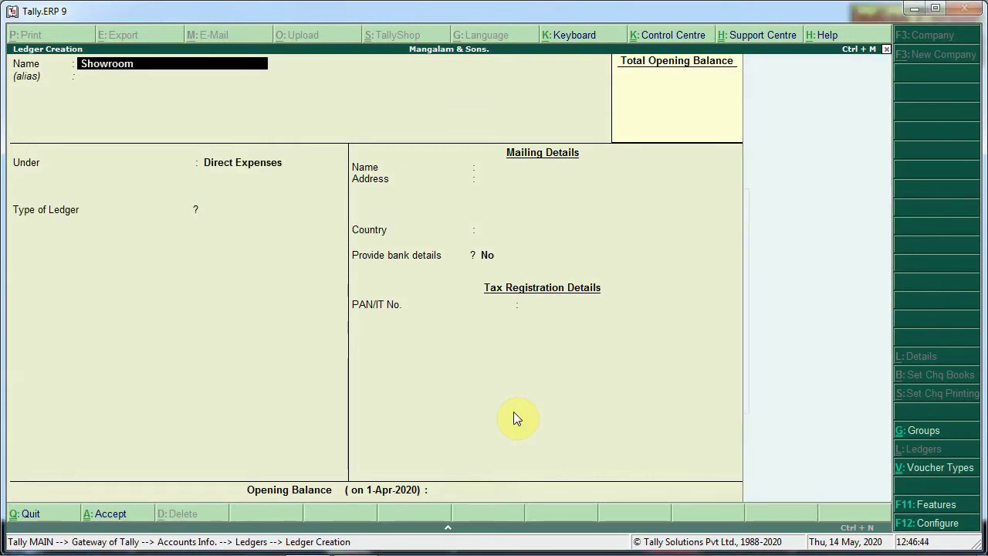
key("Return")
key("Return")
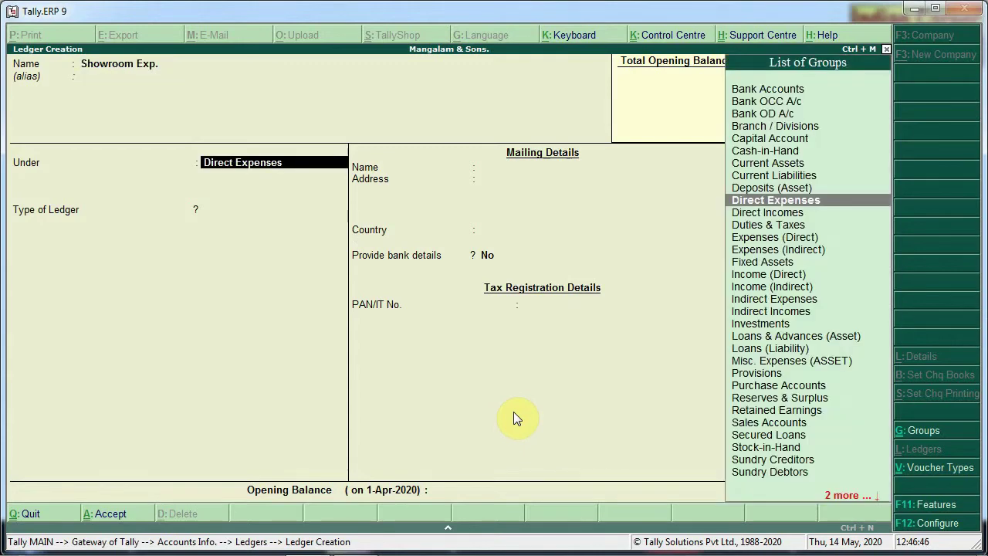
type("In")
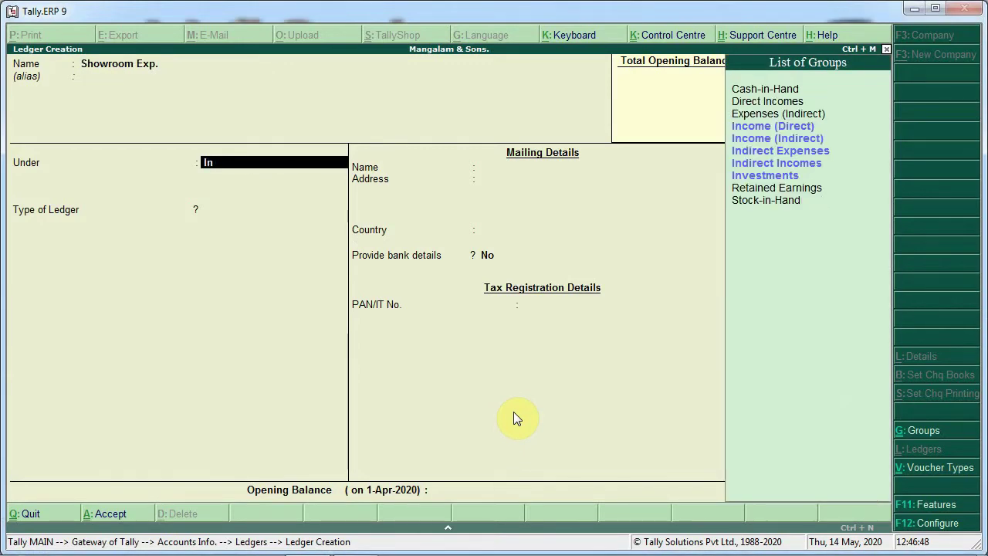
key("Down")
key("Down")
key("Return")
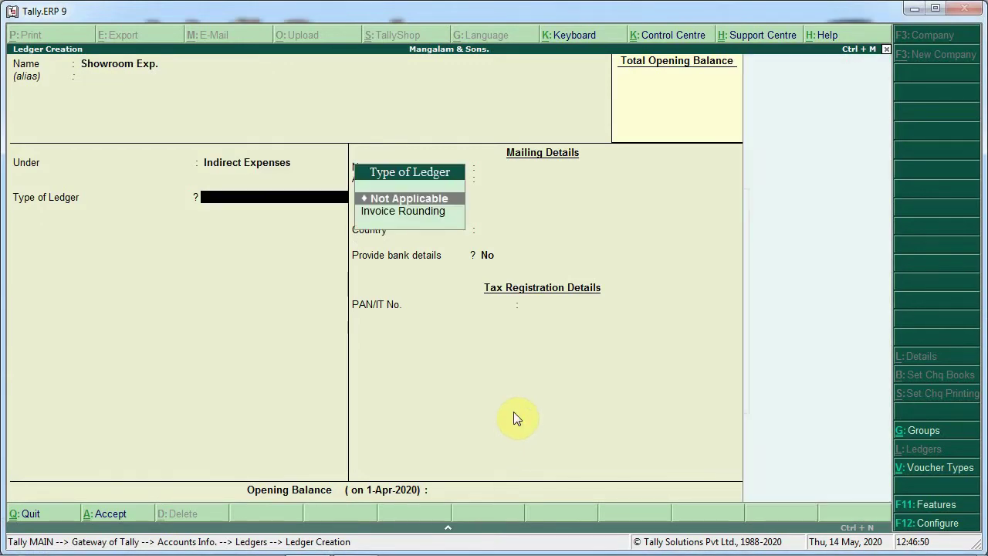
key("ctrl+a")
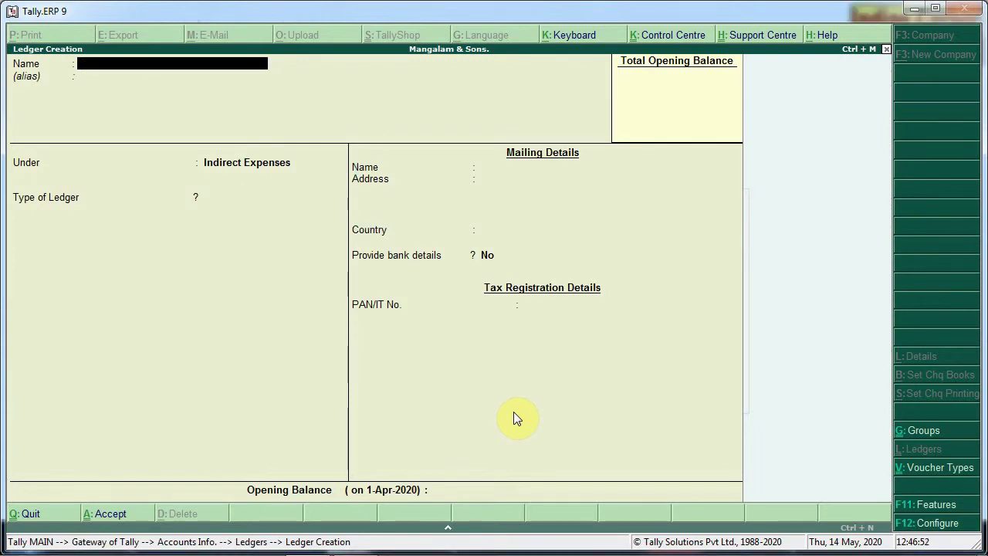
- Create the ledger "Closing Stock" under Stock-in-Hand without bank details and save it
type("Closing Stock")
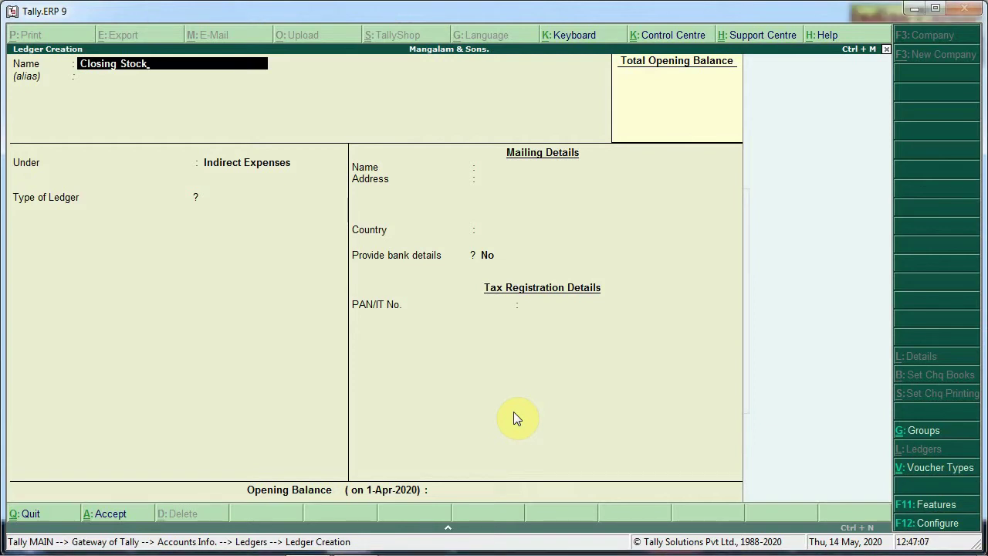
key("Return")
key("Return")
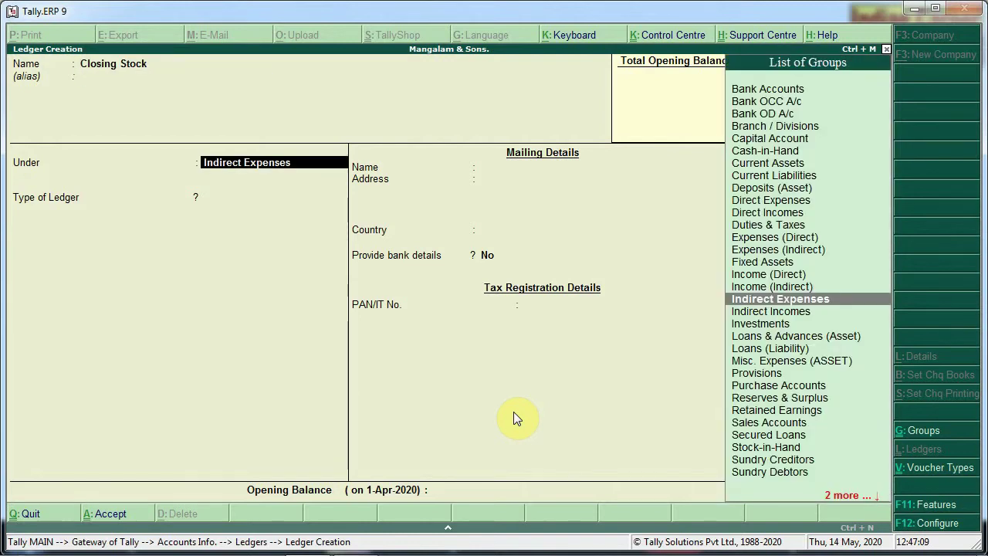
type("St")
key("Return")
key("Return")
key("Return")
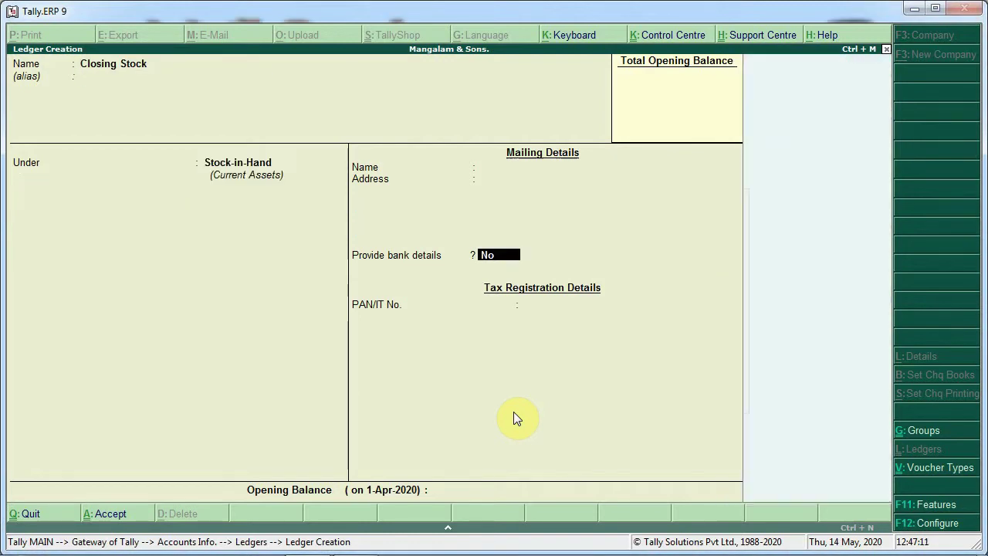
key("Return")
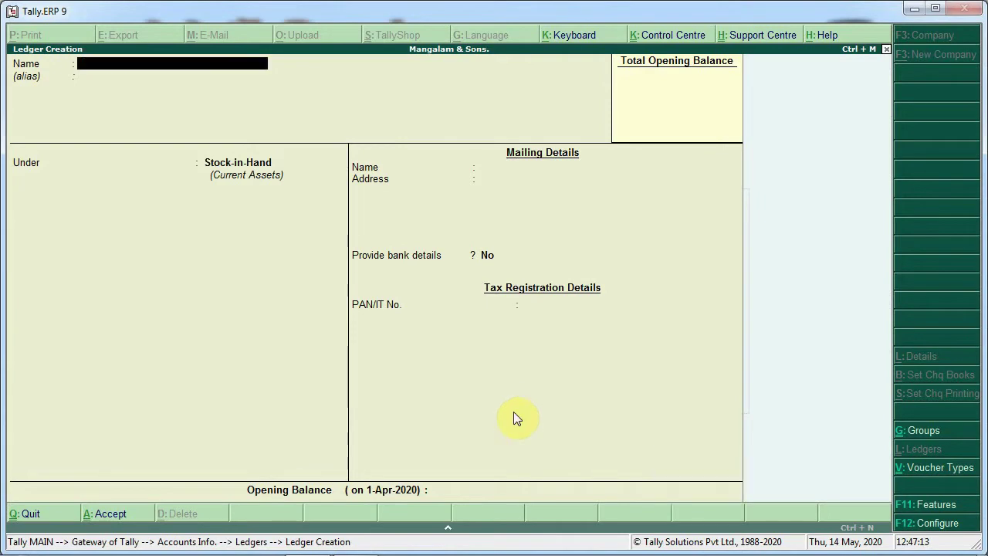
- Leave ledger creation and start a receipt voucher dated 1-Apr-2020 with Cash as the account
key("Escape")
key("Escape")
key("Escape")
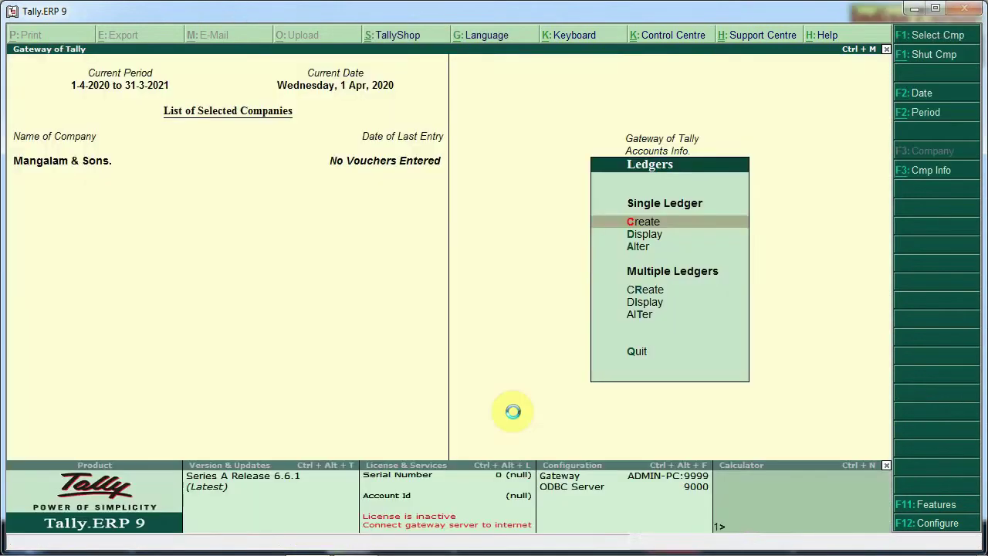
key("Down")
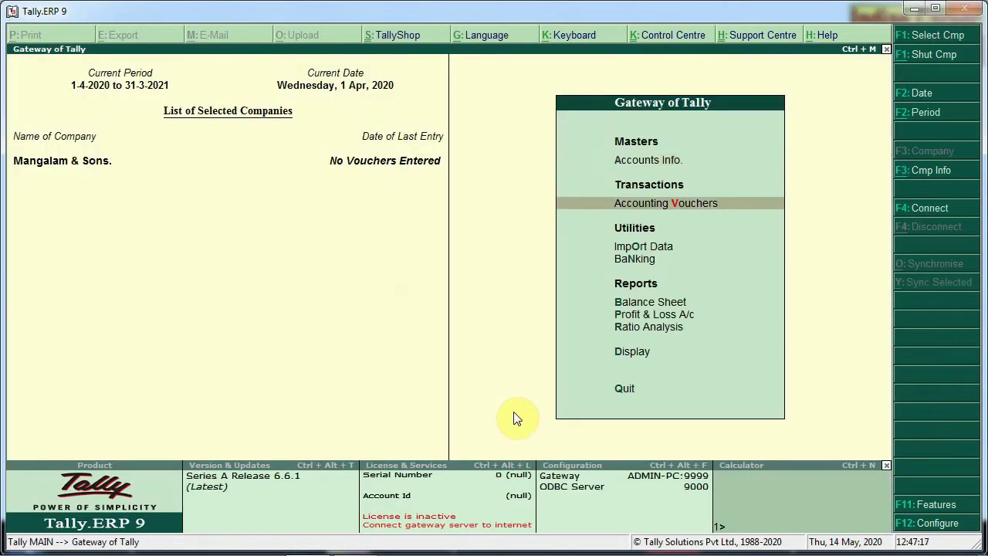
key("Return")
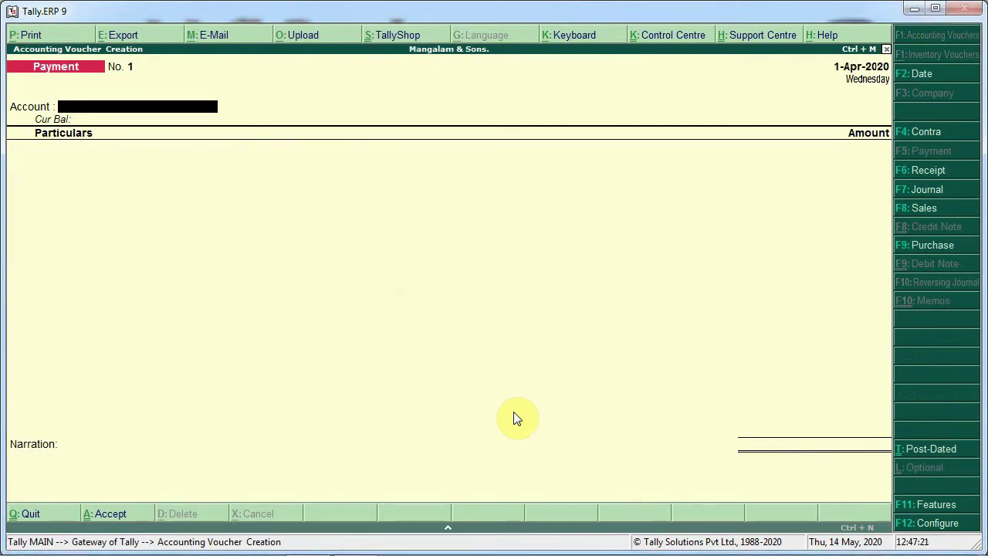
key("F6")
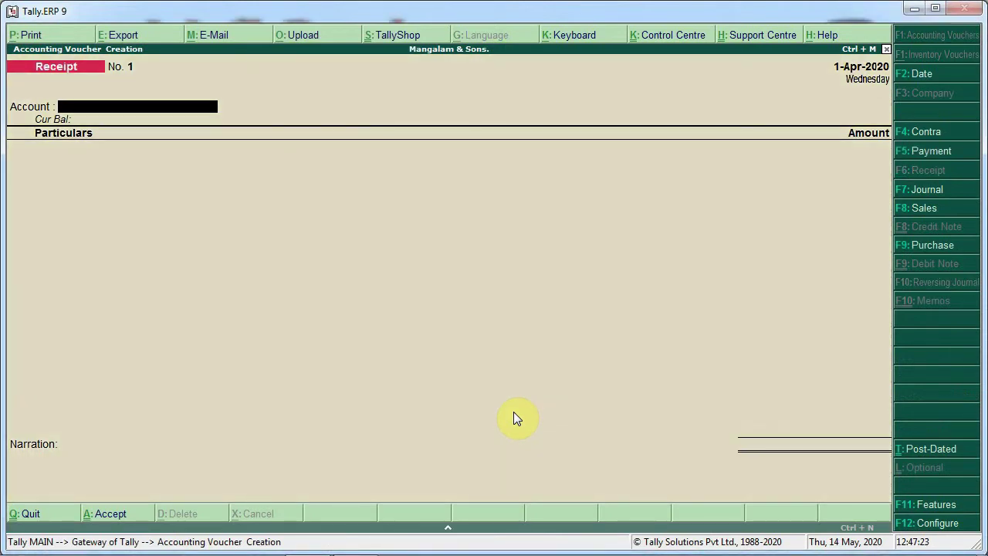
key("Return")
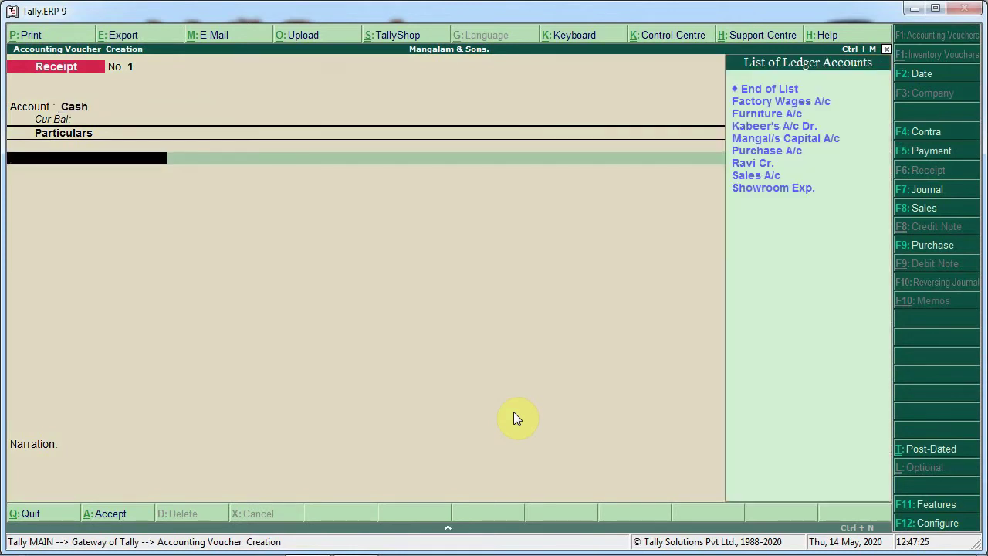
- Credit the owner's capital account with 100000 in the cash receipt voucher and save it without a narration
key("Down")
key("Down")
key("Down")
key("Down")
key("Down")
key("Down")
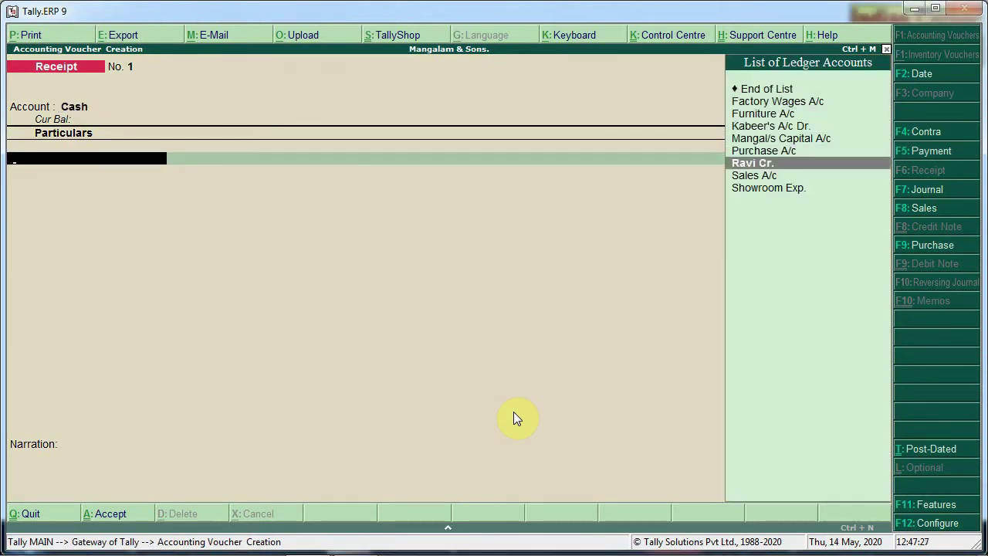
key("Up")
key("Up")
key("Return")
type("100000")
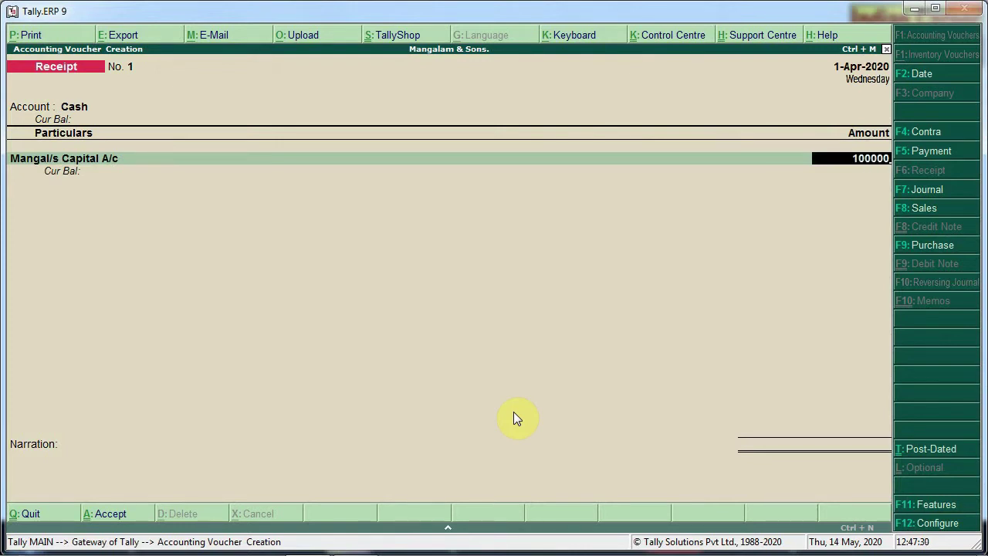
key("Return")
key("Return")
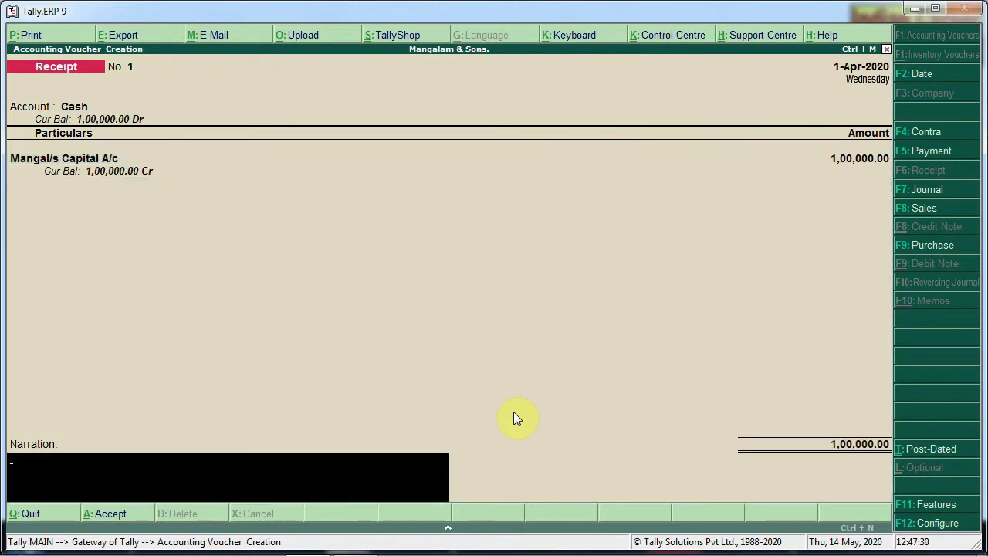
key("Return")
key("Return")
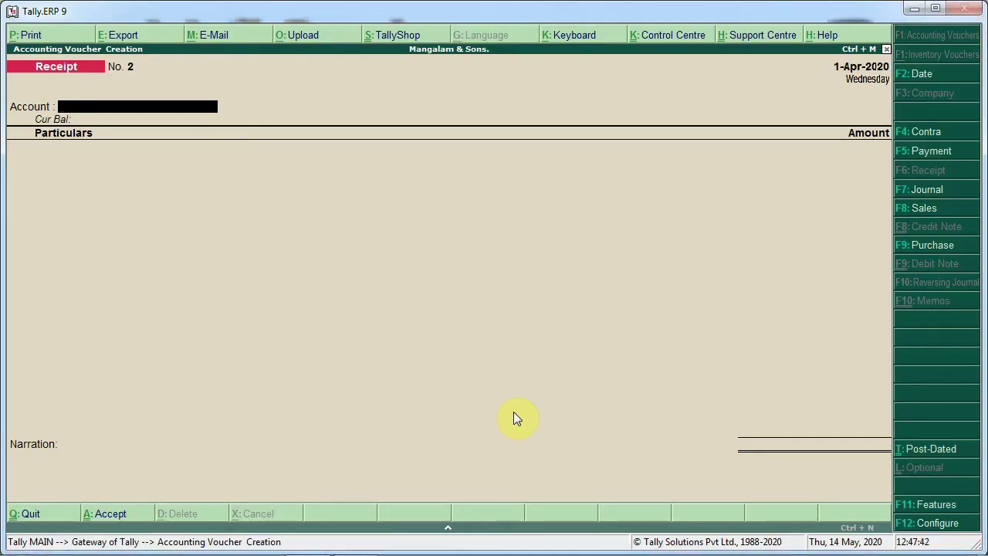
- Start a contra voucher dated 1-Apr-2020 that deposits 25,000 from Cash into Sbi A/c
key("F4")
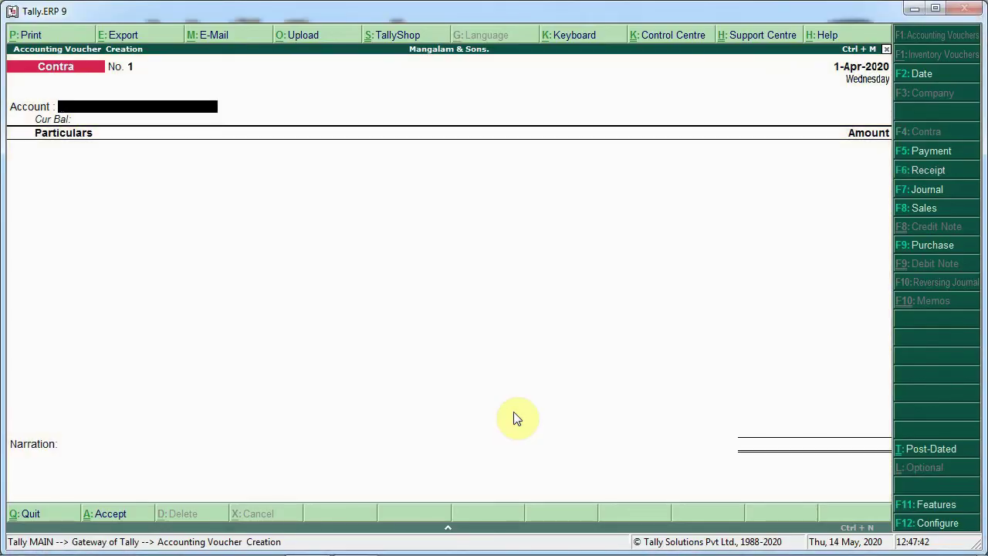
type("s")
key("Return")
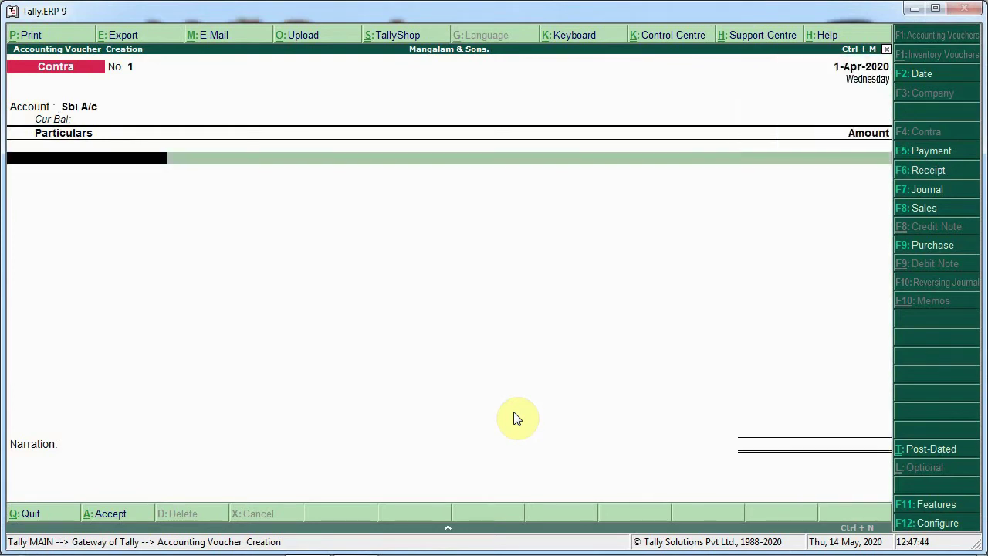
type("c")
key("Return")
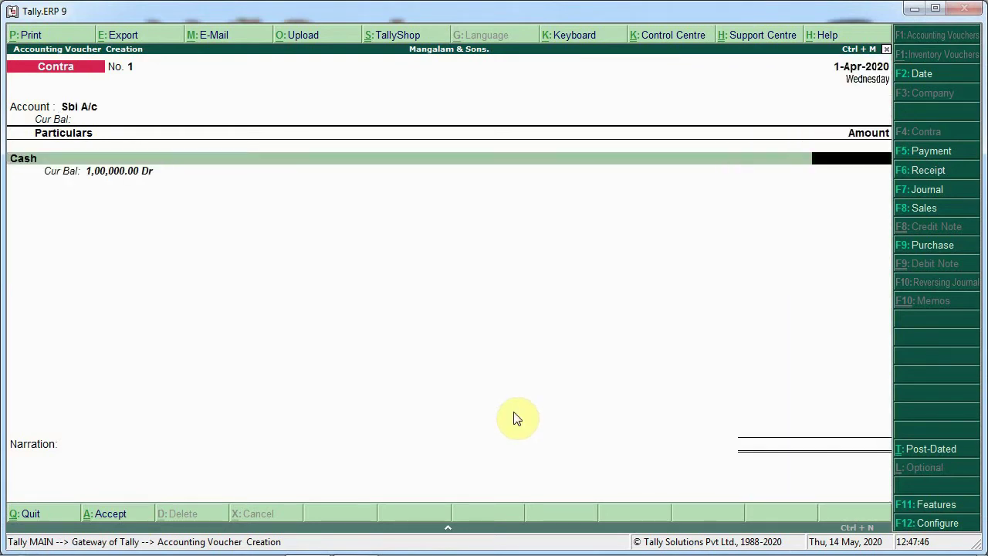
type("25,000")
key("Return")
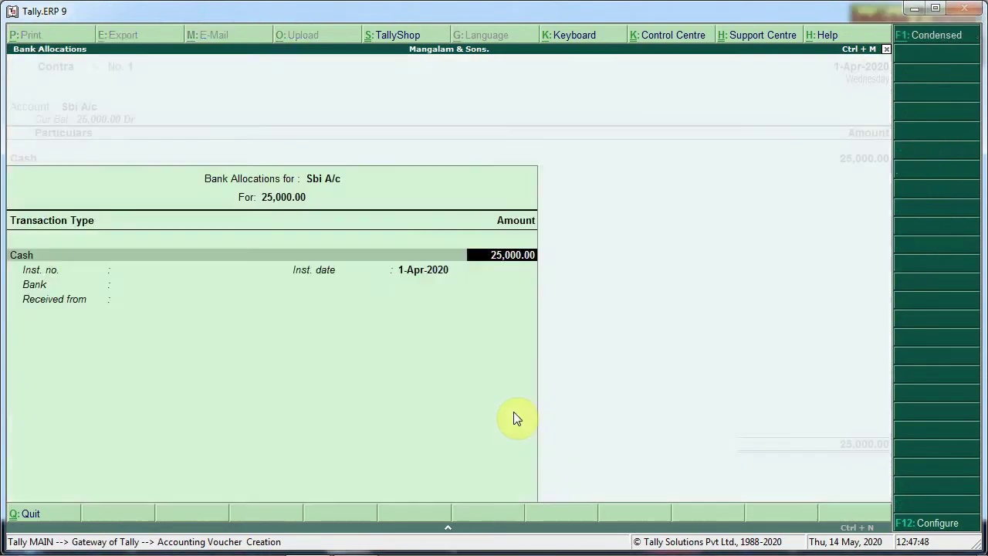
- Accept the default bank allocation with blank denominations for Sbi A/c and save the contra voucher
key("Return")
key("Return")
key("Return")
key("Return")
key("Return")
key("Return")
key("Return")
key("Return")
key("Return")
key("Return")
key("Return")
key("Return")
key("Return")
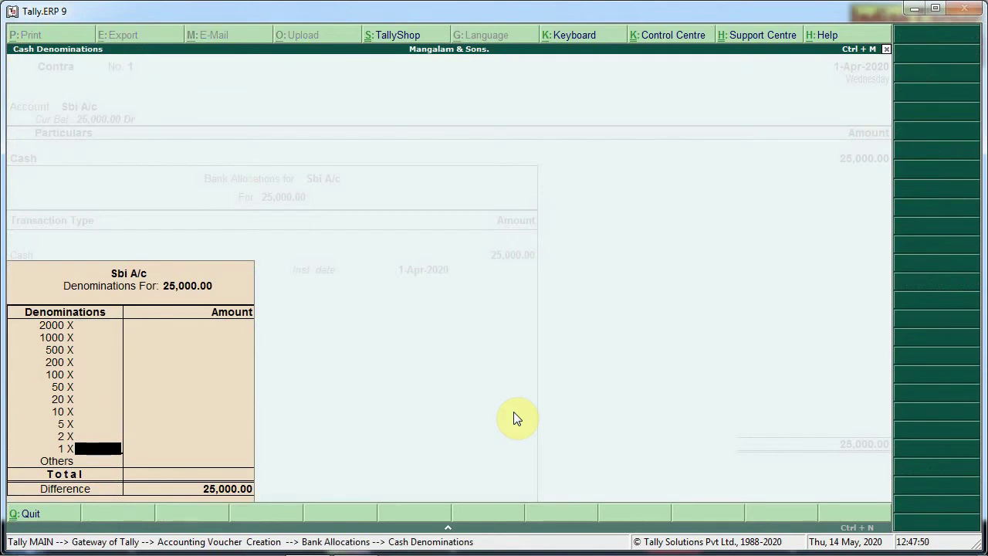
key("Return")
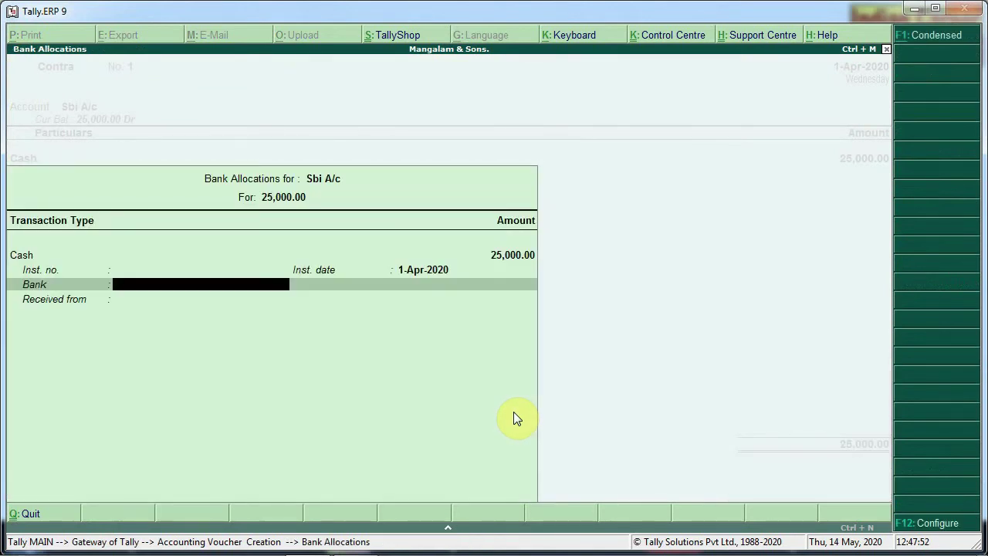
key("Return")
key("Return")
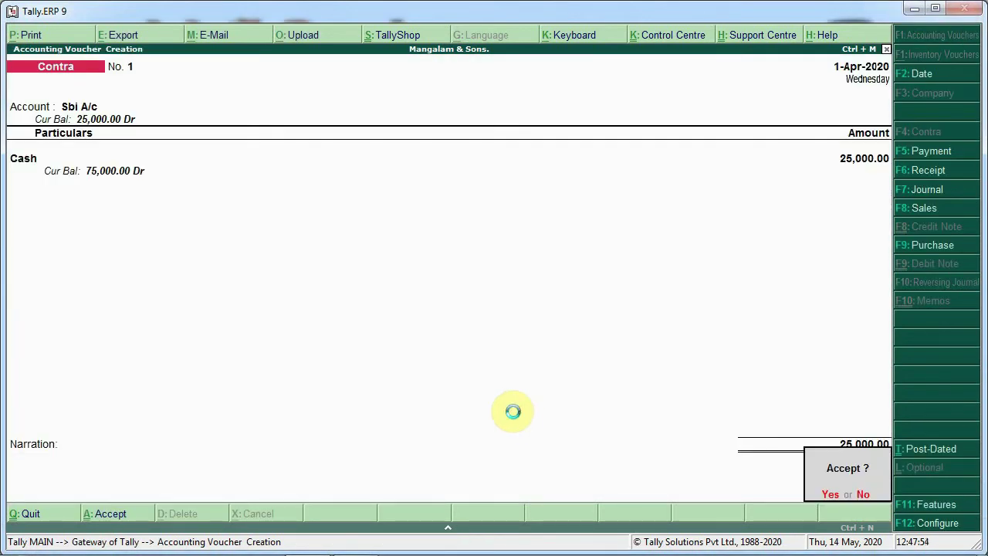
key("Return")
- Check the transaction list and start a purchase voucher with Cash as the party and default supplier details
key("alt+Tab")
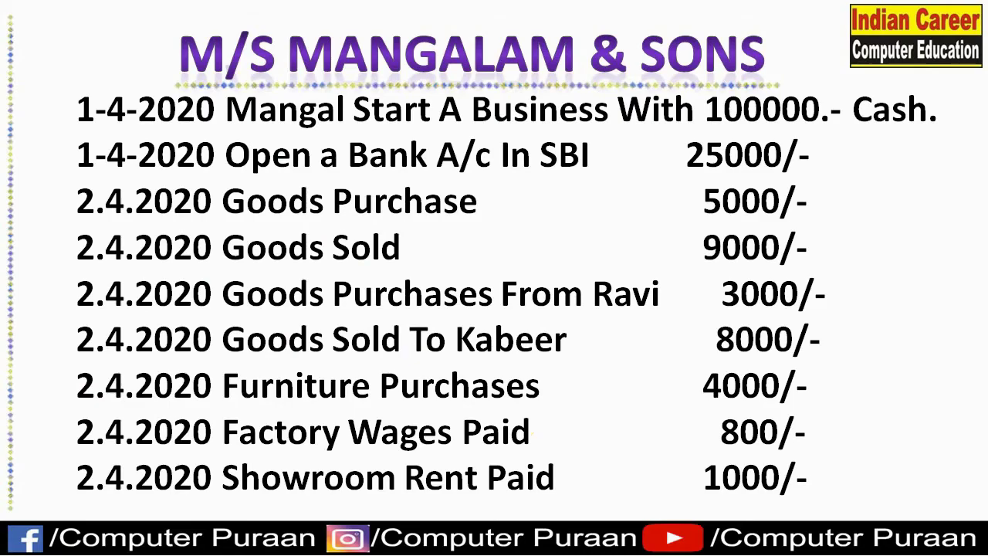
key("alt+Tab")
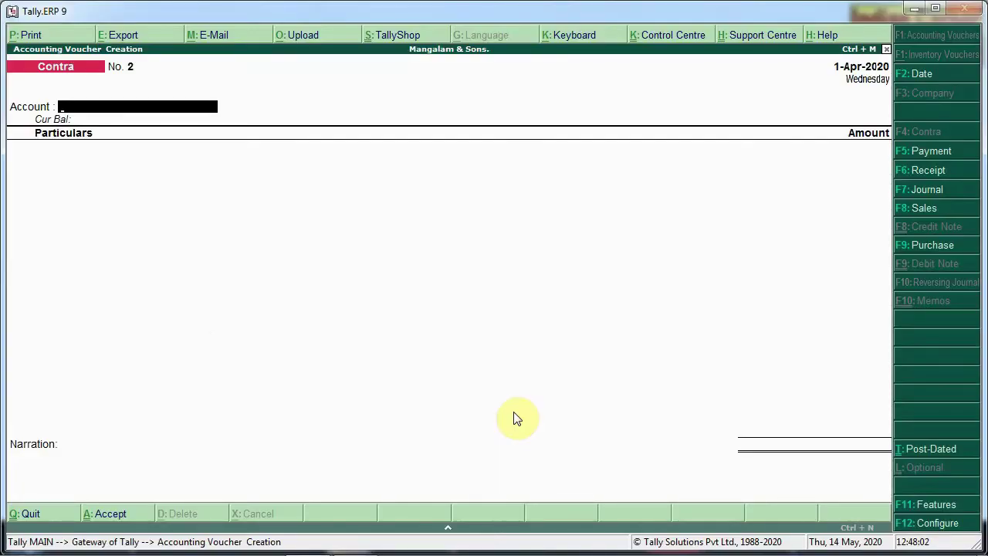
key("F9")
key("Return")
key("Return")
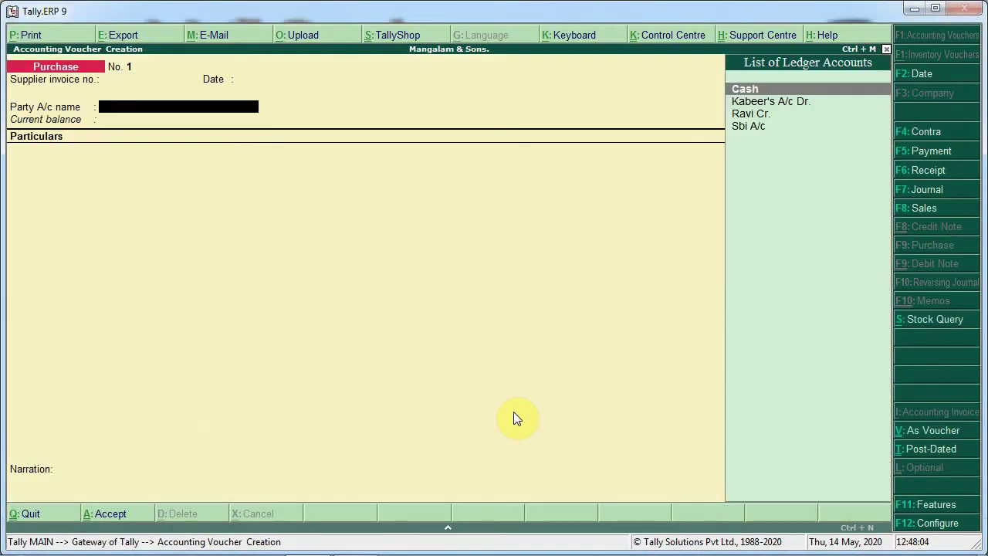
key("Return")
key("Return")
key("Return")
key("Return")
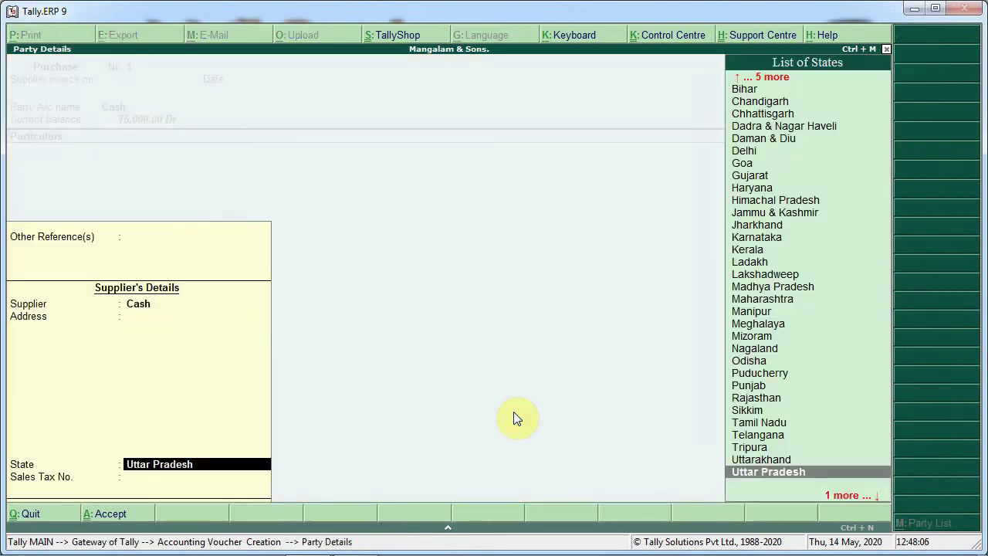
key("Return")
- Enter 5000 against Purchase A/c in the cash purchase voucher and save it without a narration
key("Down")
key("Down")
key("Down")
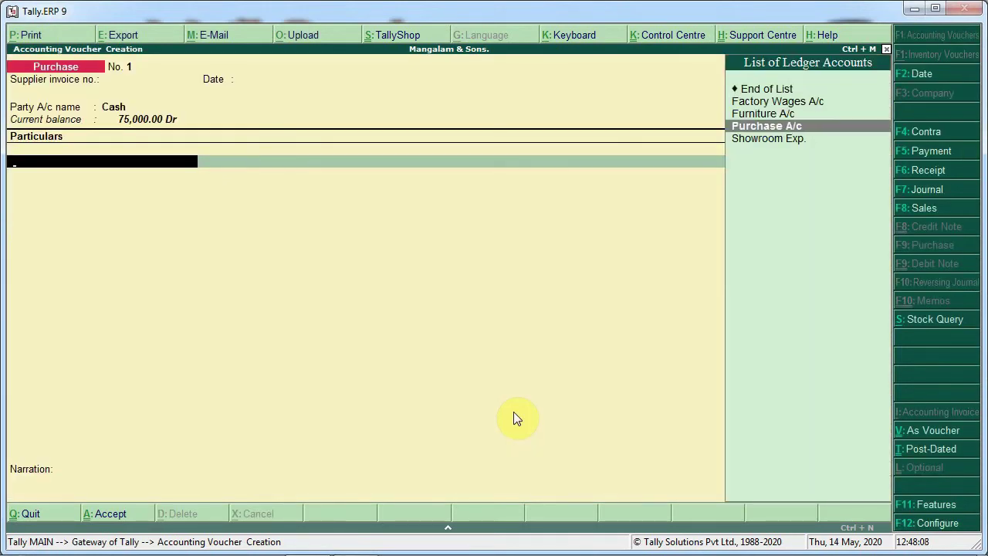
key("Return")
type("5000")
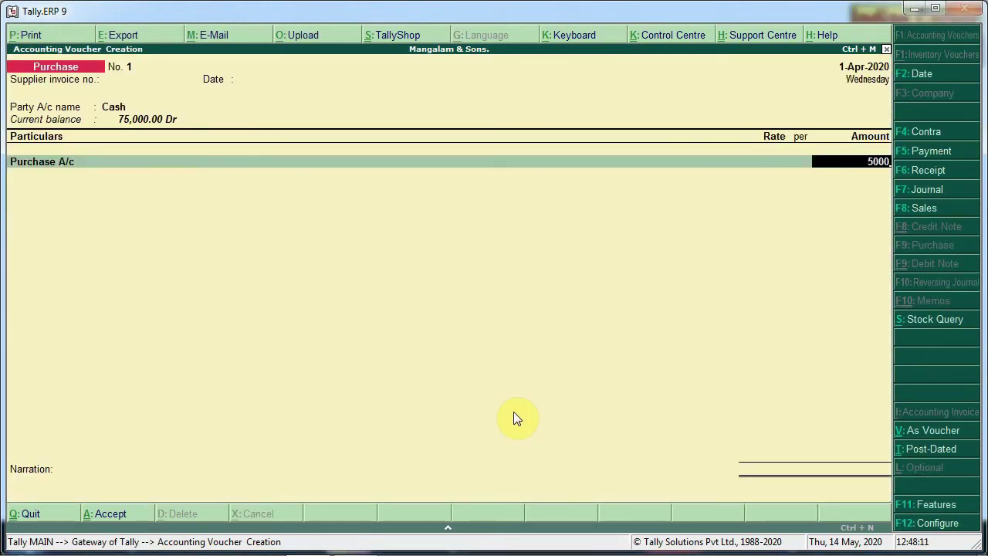
key("Return")
key("Return")
key("Return")
key("Return")
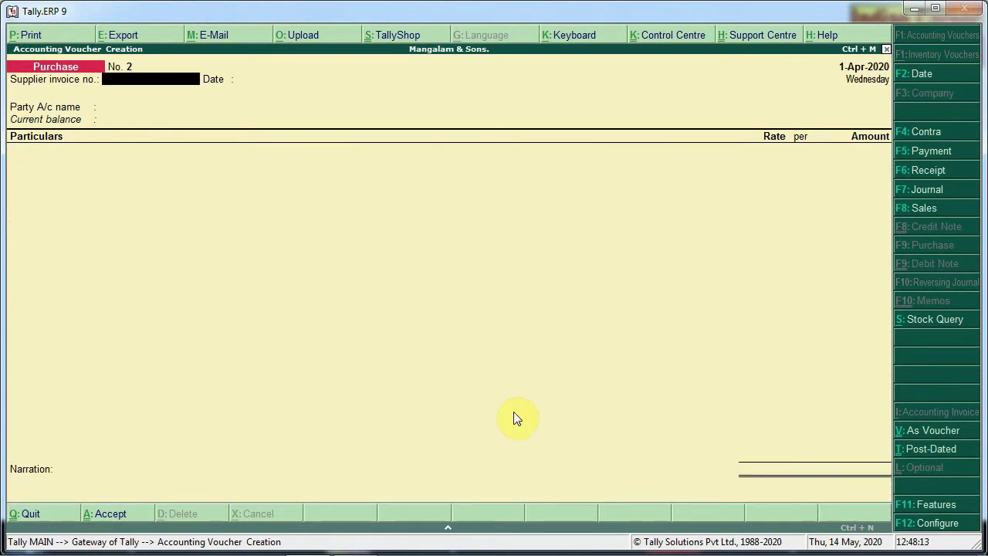
- Start a sales voucher with Cash as the party and accept the default despatch, order and buyer details
key("F8")
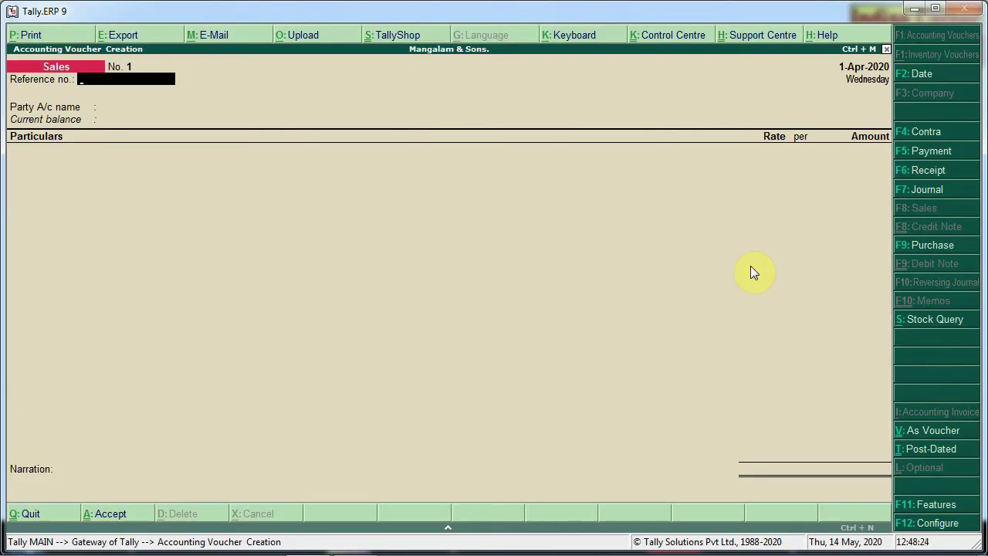
key("Return")
key("Return")
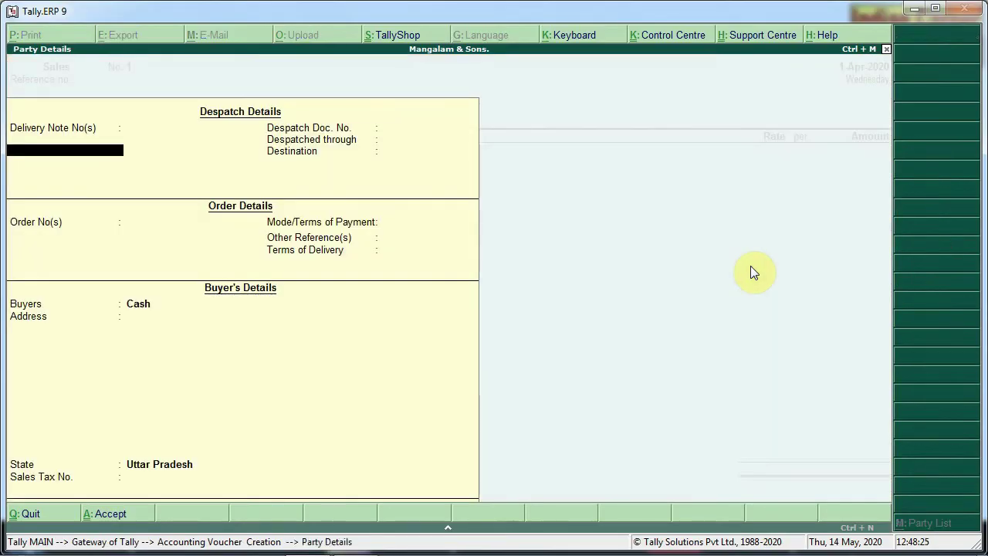
key("Return")
key("Return")
key("Return")
key("Return")
key("Return")
key("Return")
key("Return")
key("Return")
key("Return")
key("Return")
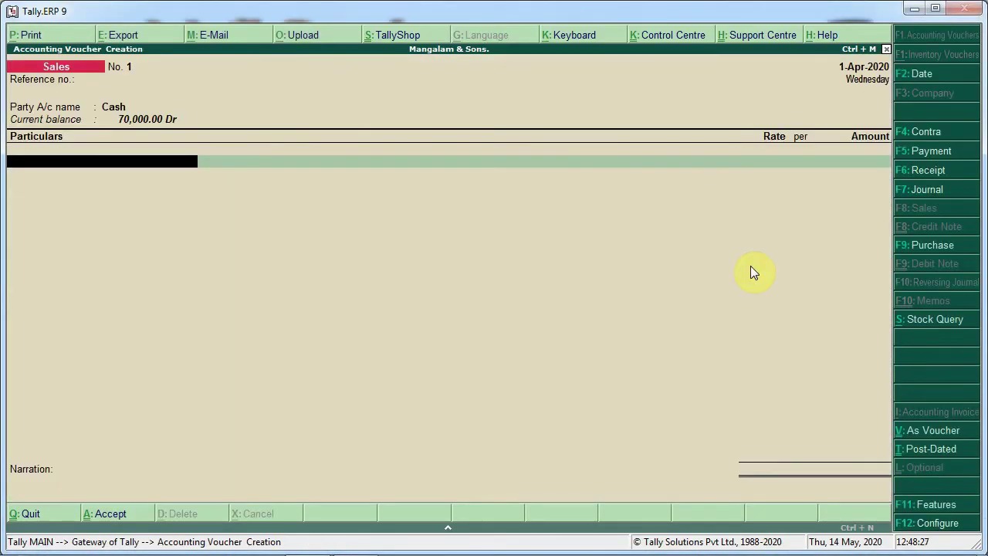
- Enter 9000 against Sales A/c in the cash sales voucher and save it without a narration
key("Return")
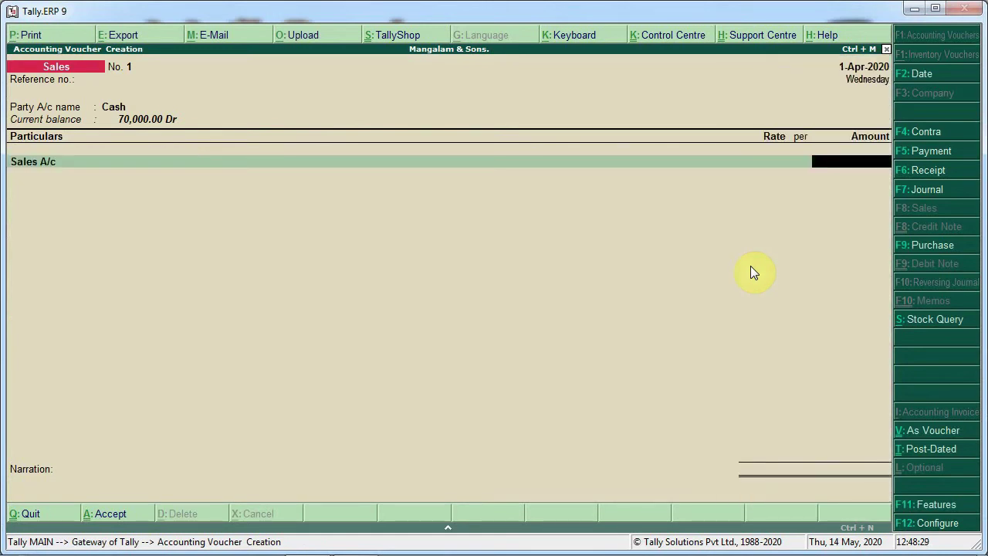
type("9000")
key("Return")
key("Return")
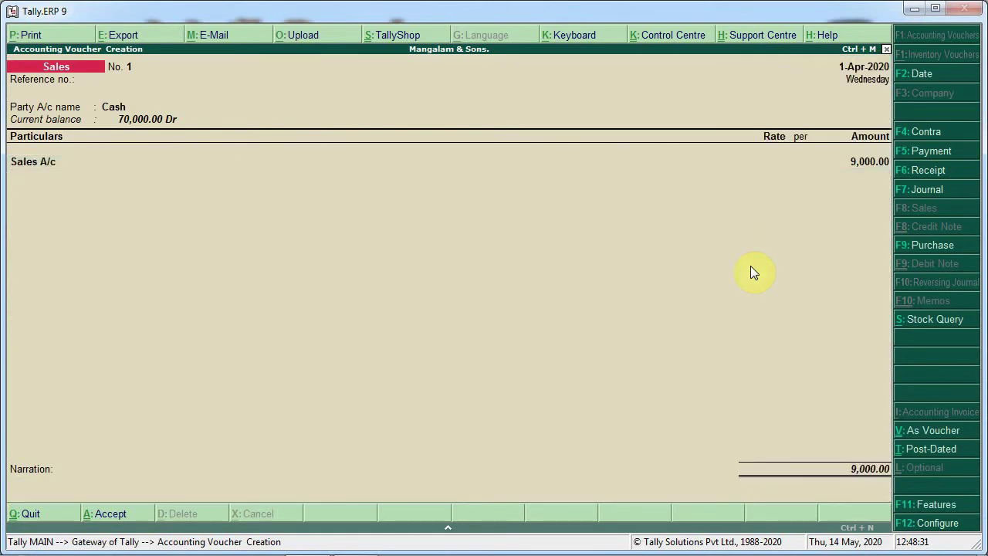
key("Return")
key("Return")
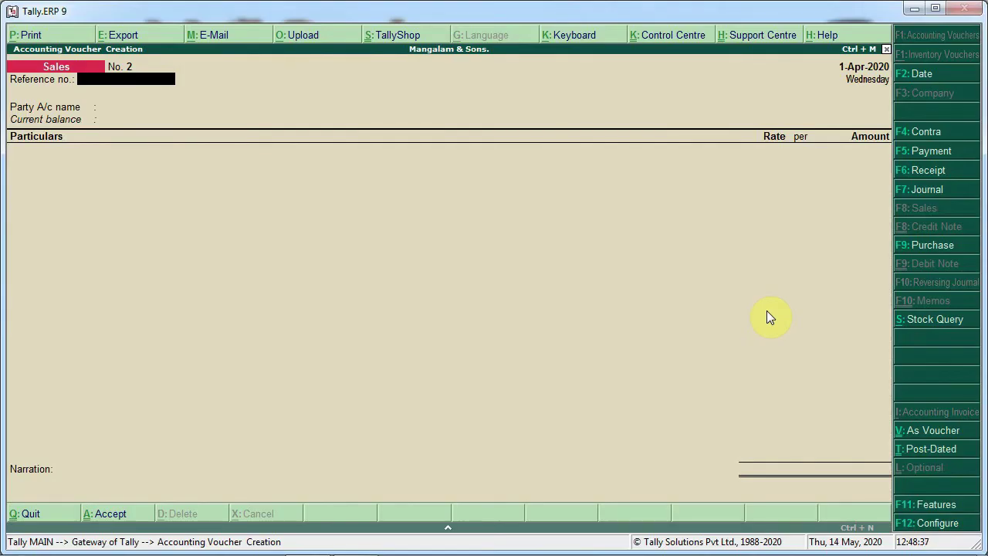
- Start a purchase voucher with the creditor's ledger as the party and accept the default supplier details
key("F9")
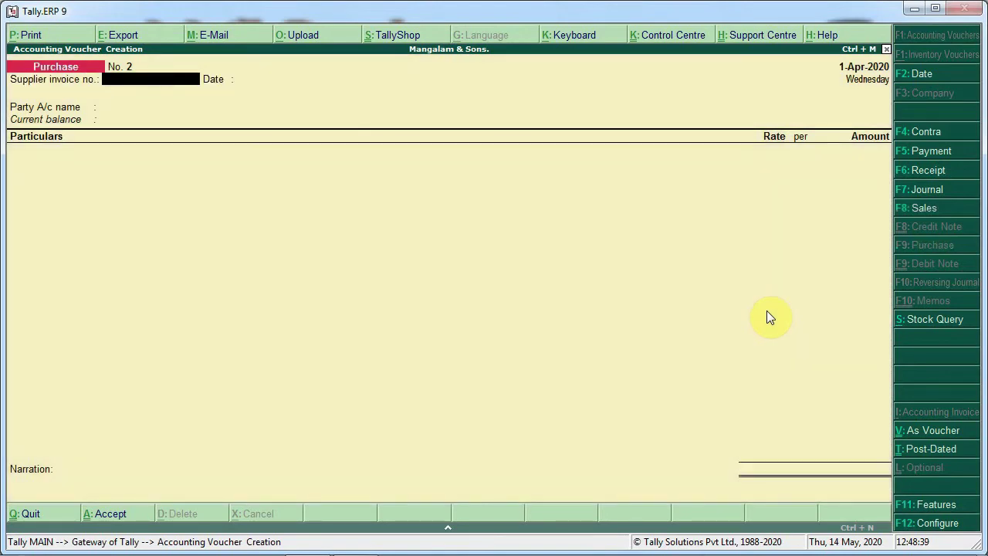
key("Return")
key("Return")
key("Down")
key("Down")
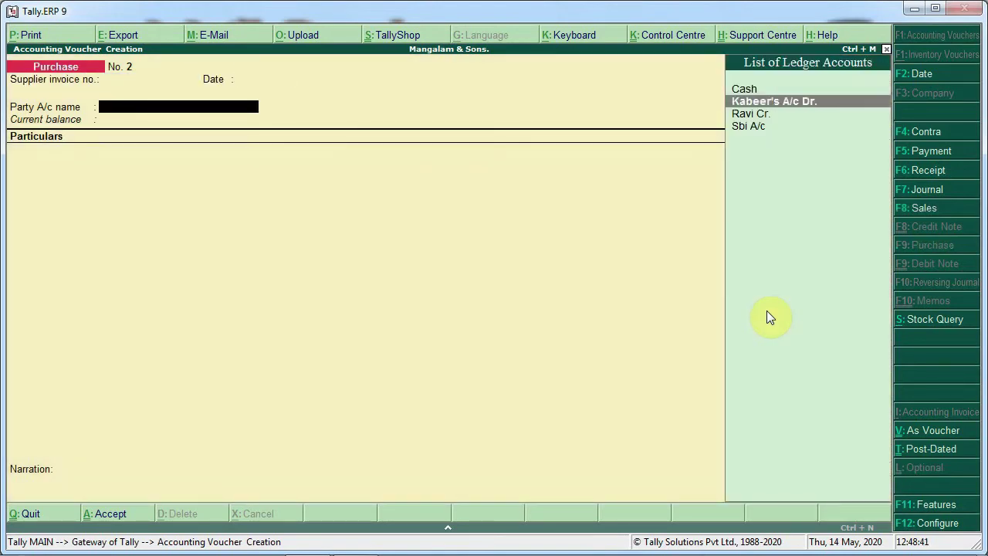
key("Return")
key("Return")
key("Return")
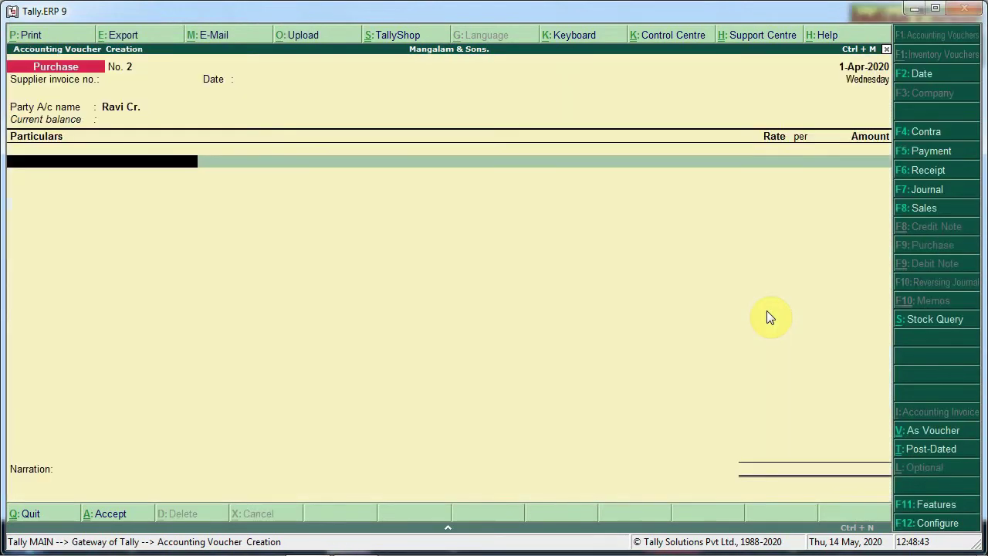
- Enter 3,000 against Purchase A/c in the credit purchase voucher and save it without a narration
key("Down")
key("Down")
key("Down")
key("Return")
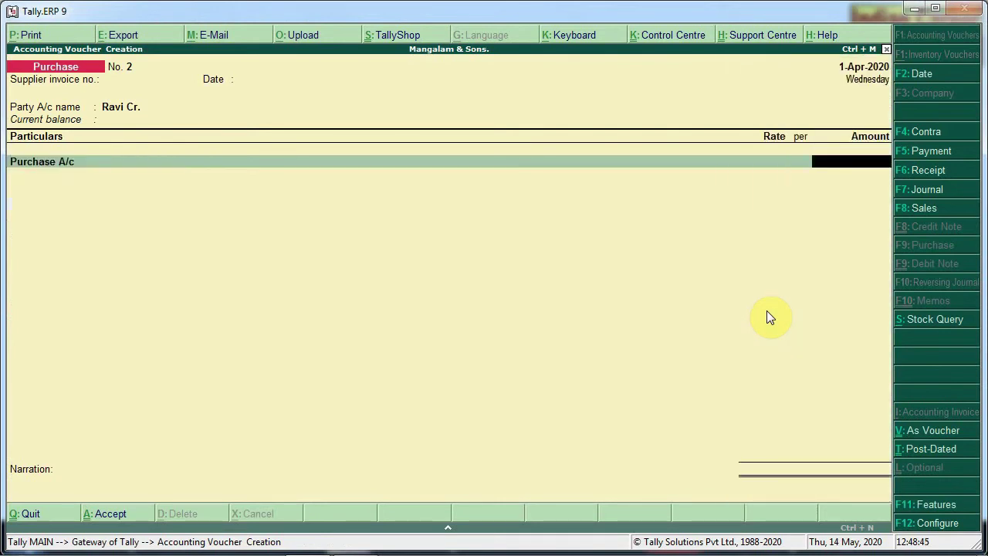
type("3,000")
key("Return")
key("Return")
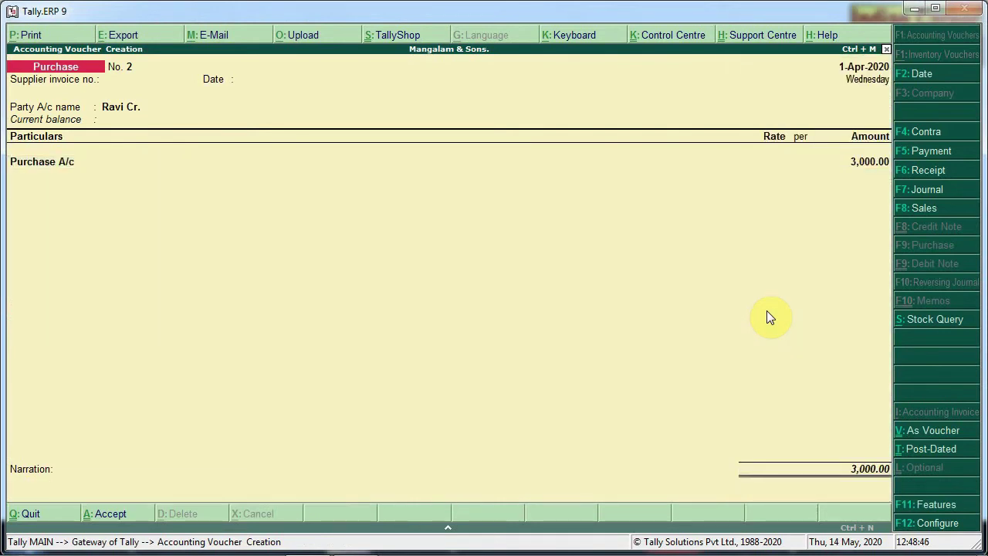
key("Return")
key("Return")
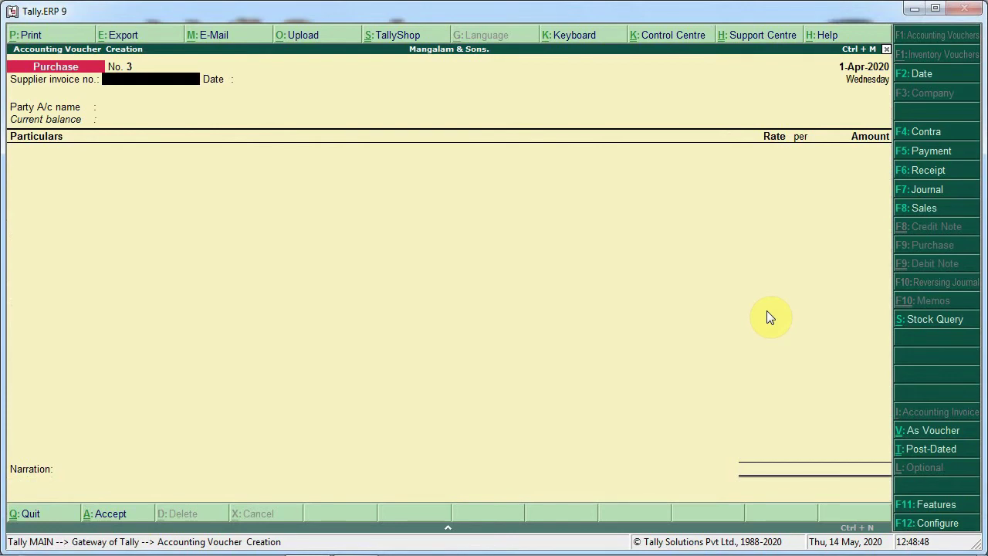
- Start a sales voucher with the debtor's ledger as the party and accept the default despatch and buyer details
key("F8")
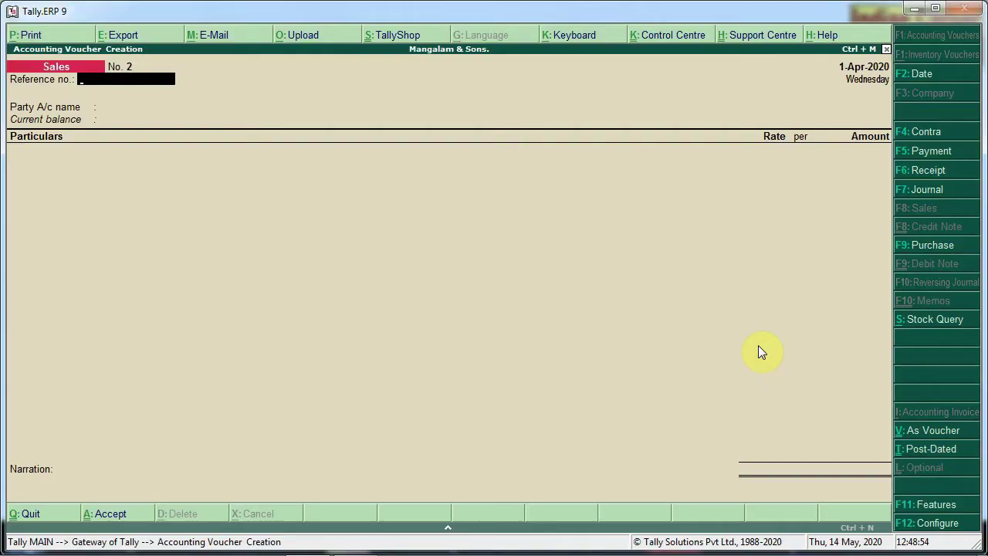
key("Return")
key("Down")
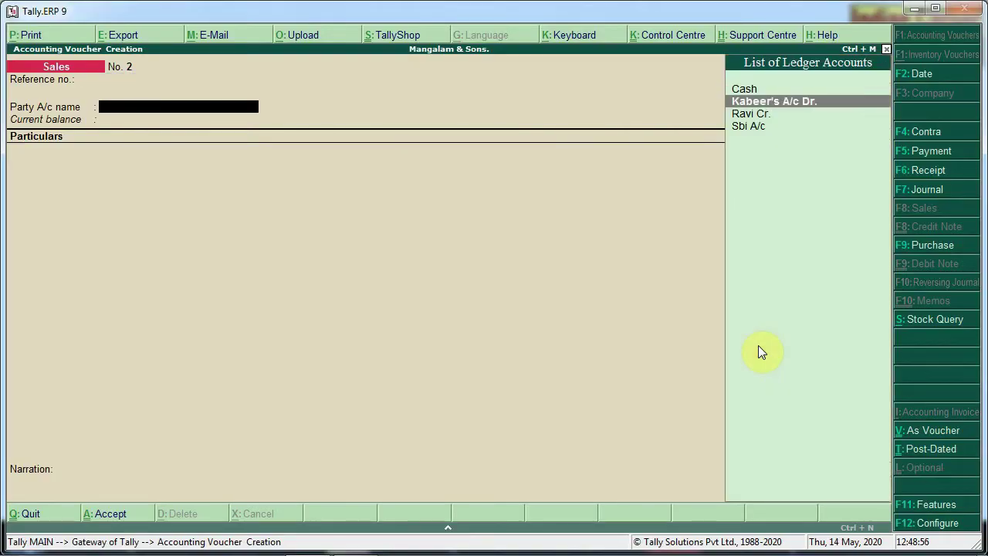
key("Return")
key("Return")
key("Return")
key("Return")
key("Return")
key("Return")
key("Return")
key("Return")
key("Return")
key("Return")
key("Return")
key("Return")
key("Return")
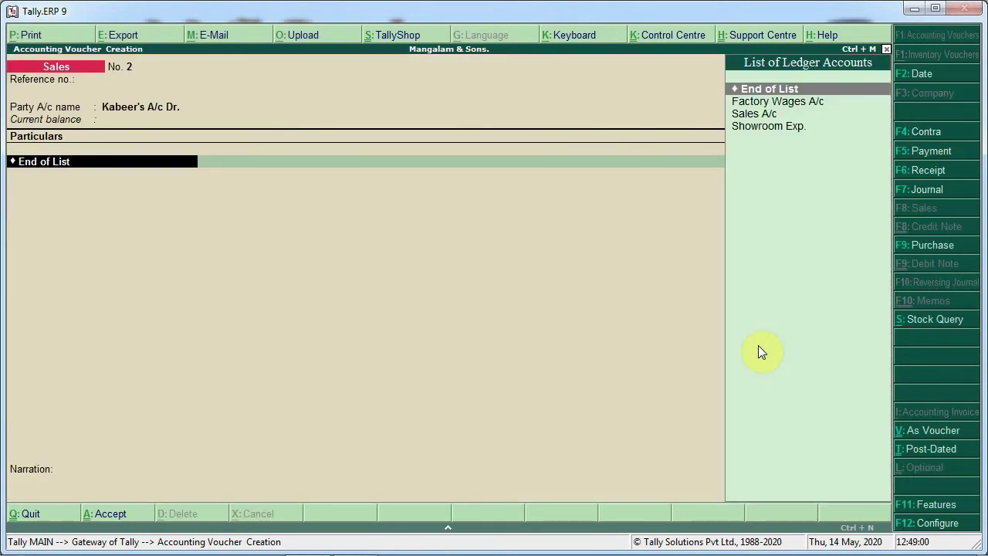
- Enter 8000 against Sales A/c in the credit sales voucher and save it without a narration
key("Down")
key("Down")
key("Return")
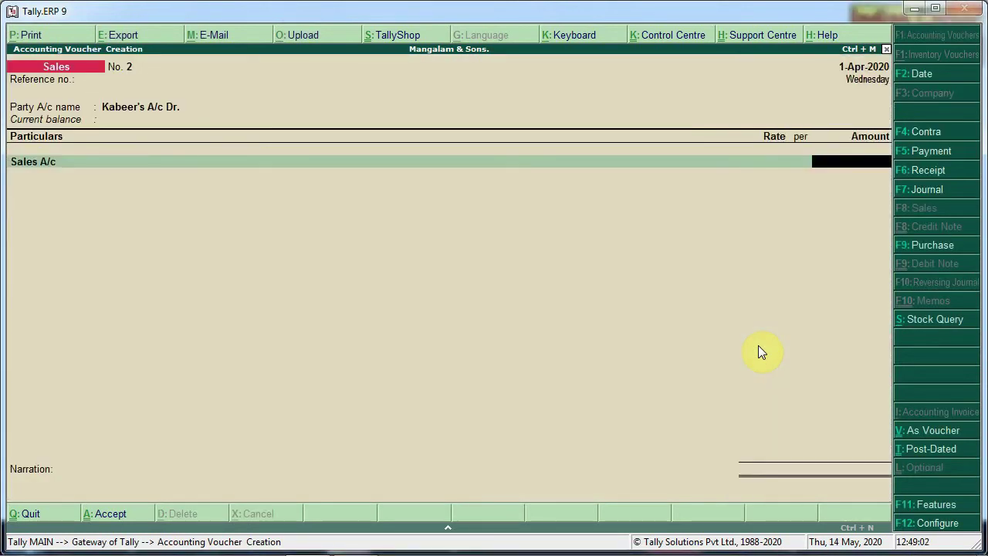
type("8000")
key("Return")
key("Return")
key("Return")
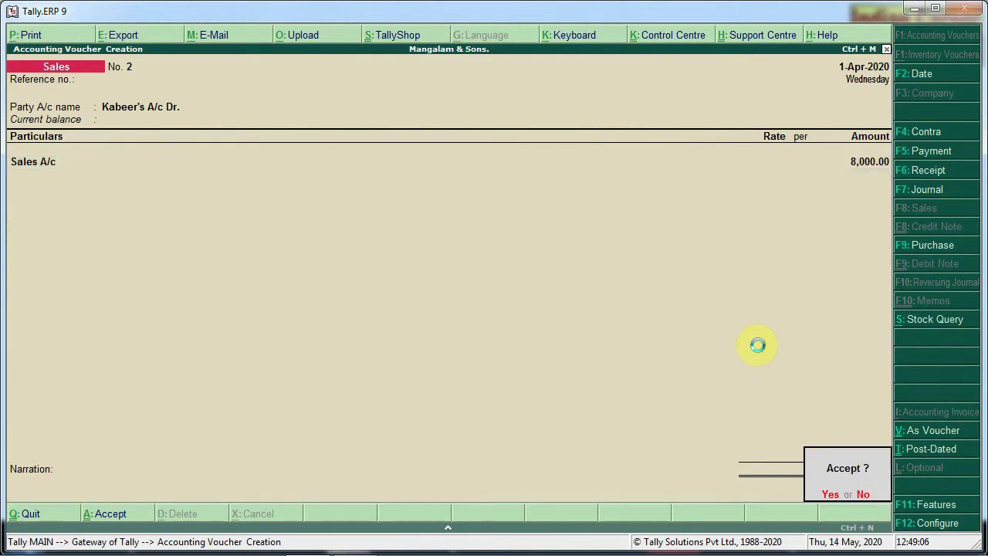
key("Return")
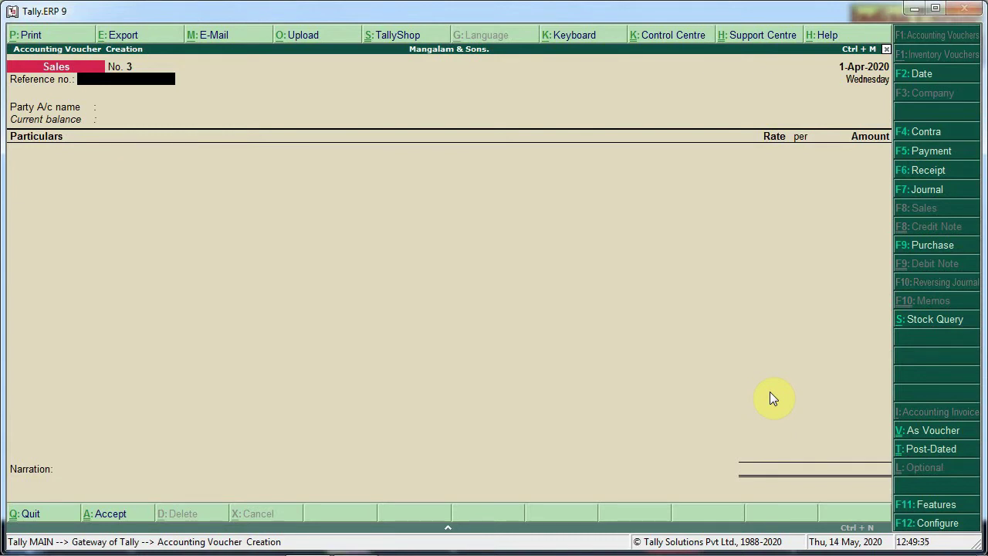
- Start a payment voucher with Cash as the account and Furniture A/c as the ledger
key("F5")
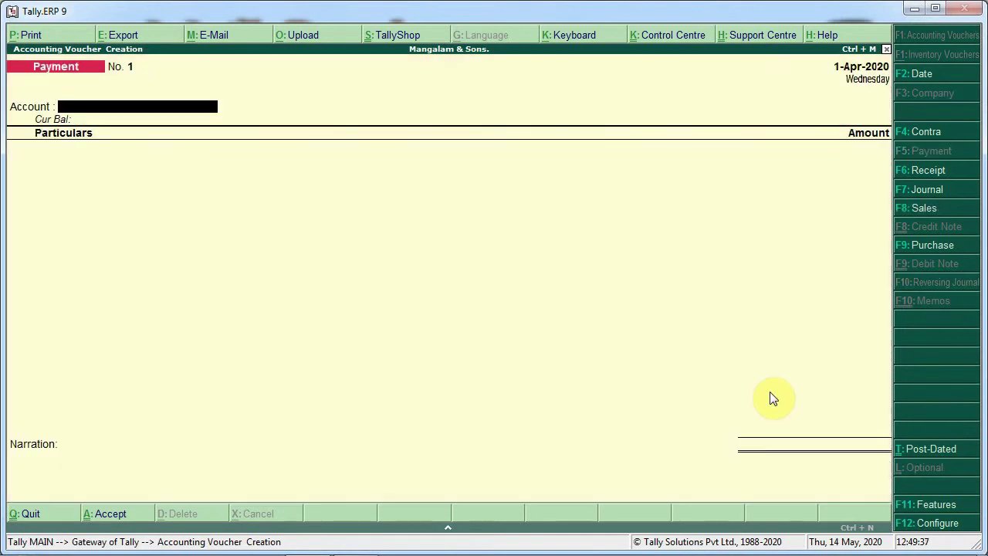
key("Return")
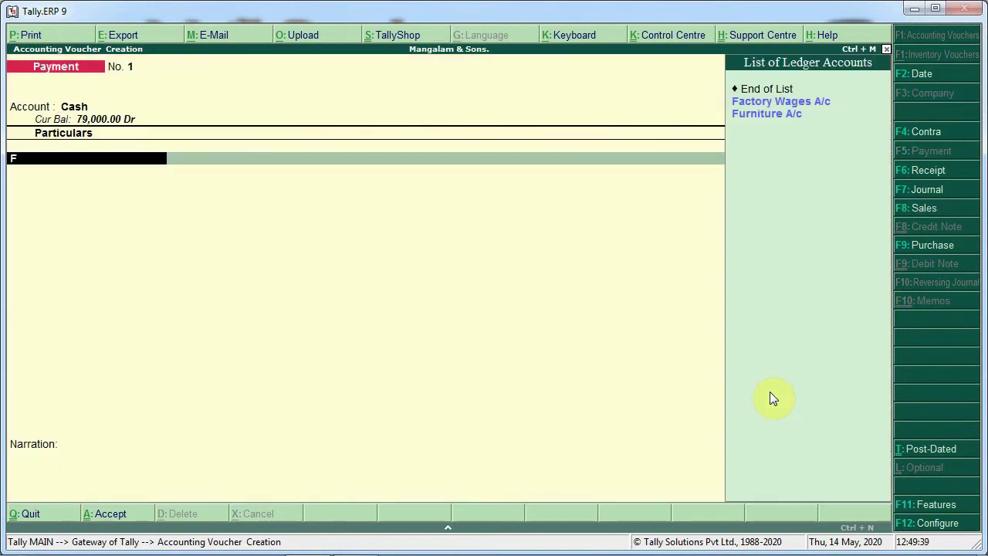
key("Down")
key("Down")
key("Return")
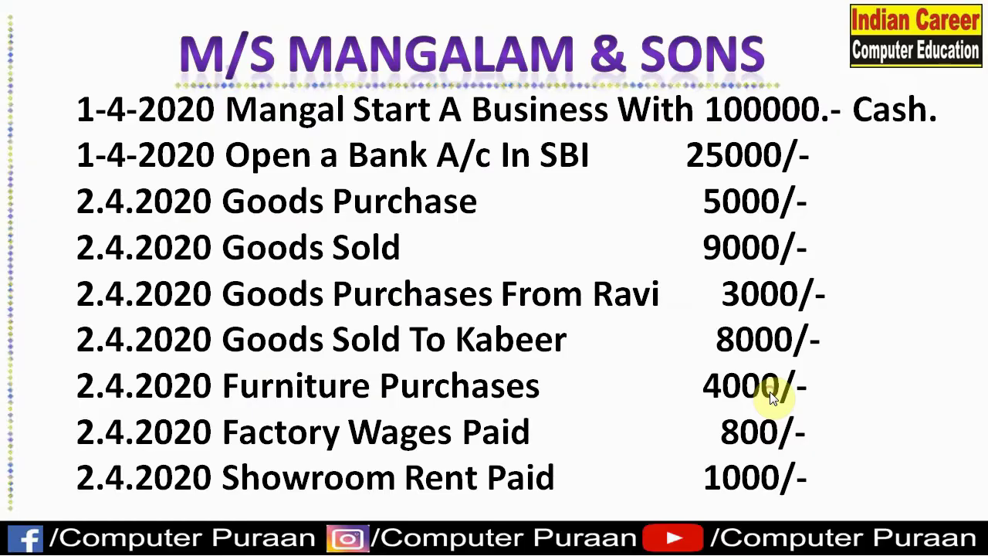
- Enter 4000 against Furniture A/c in the payment voucher and save it without a narration
key("alt+Tab")
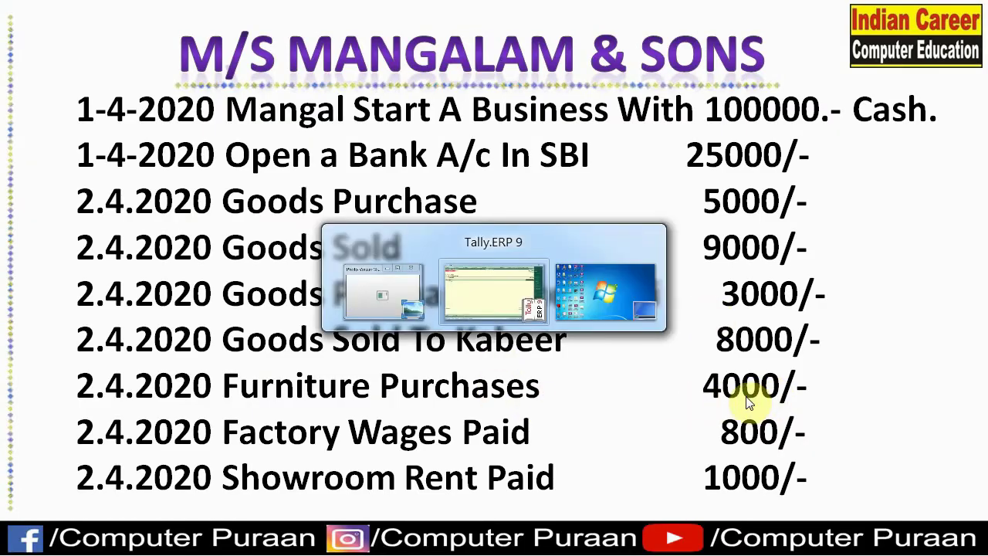
type("000")
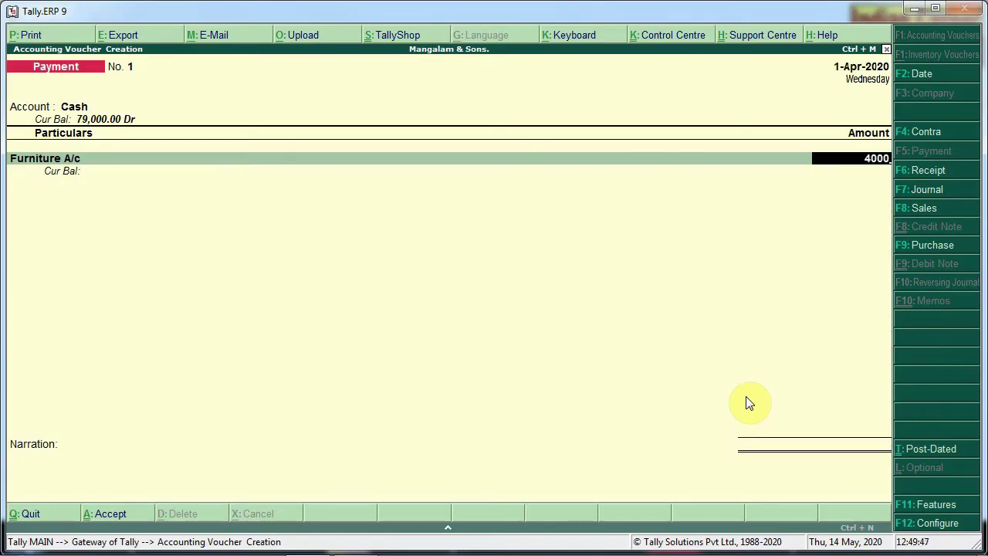
key("Return")
key("Return")
key("Return")
key("Return")
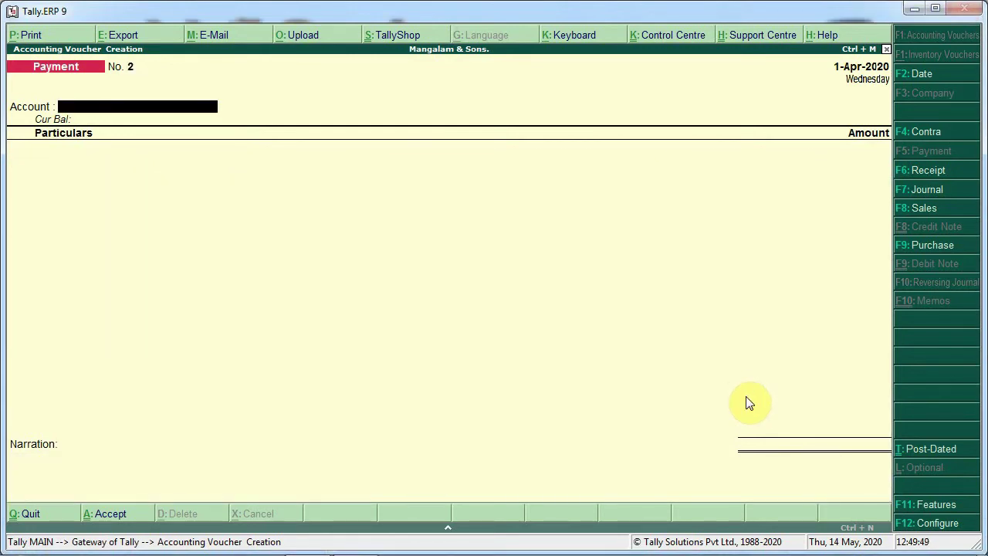
- Check the transaction list, return to Tally.ERP 9, and choose Cash as the account and Factory Wages A/c as the ledger in the payment voucher
key("alt+Tab")
left_click(730, 398)
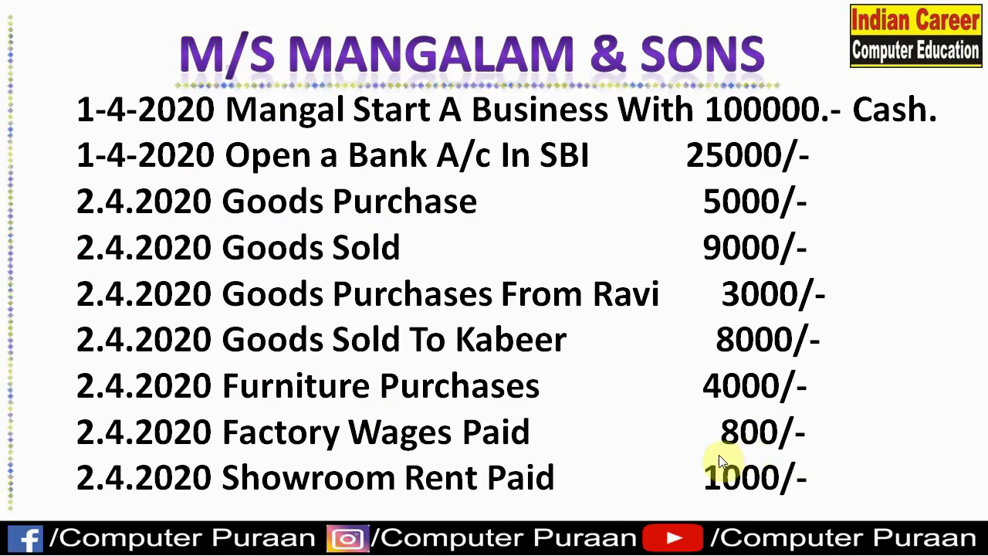
key("alt+Tab")
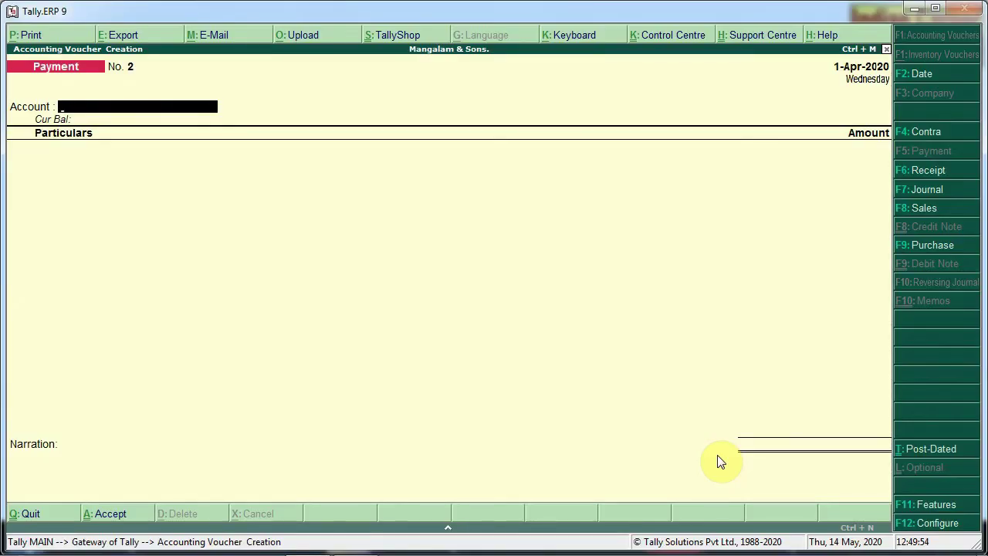
type("c")
key("Return")
type("F")
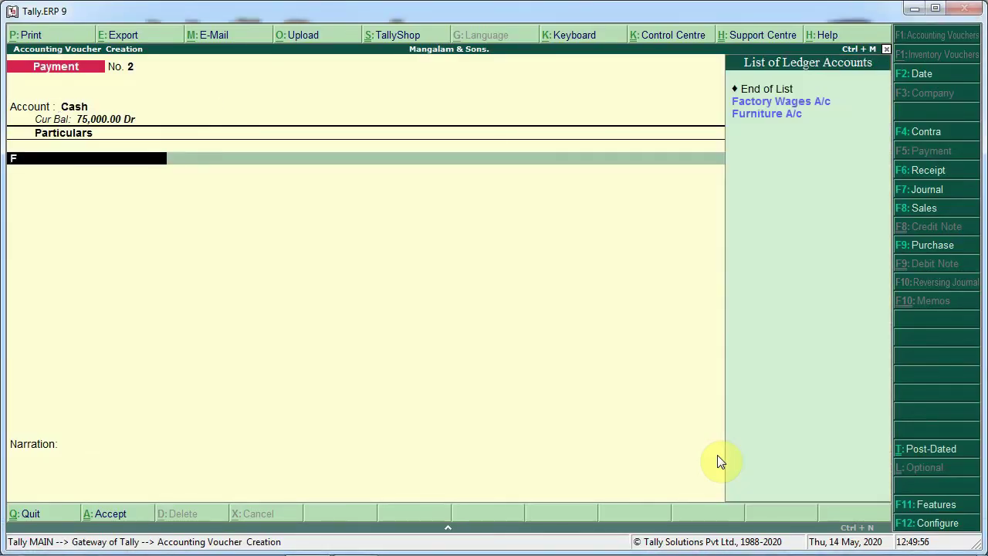
key("Down")
key("Up")
key("Return")
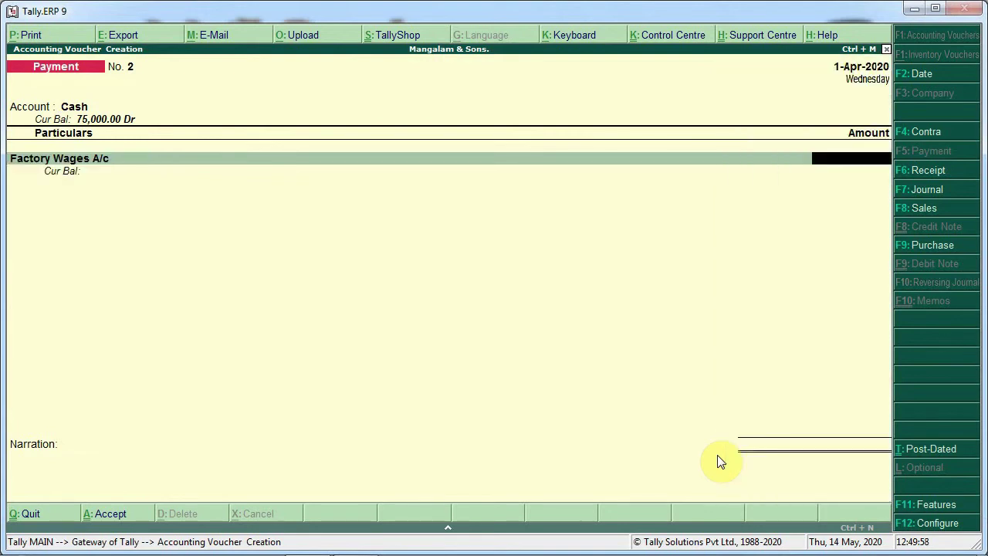
- Enter 800 against Factory Wages A/c in the payment voucher and save it without a narration
type("800")
key("Return")
key("Return")
key("Return")
key("y")
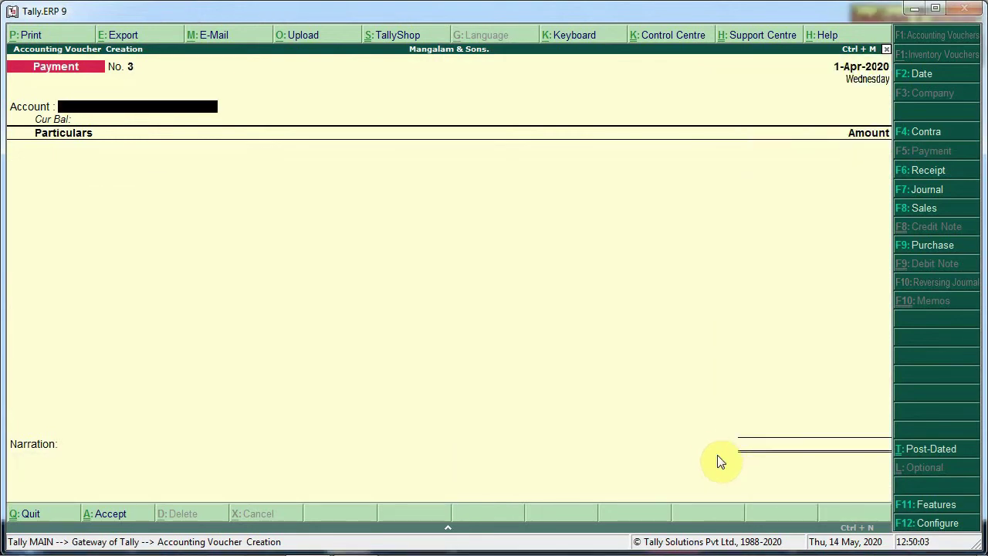
- Record the showroom rent from the transaction list as a 1000 cash payment against Showroom Exp. and save it without a narration
key("alt+Tab")
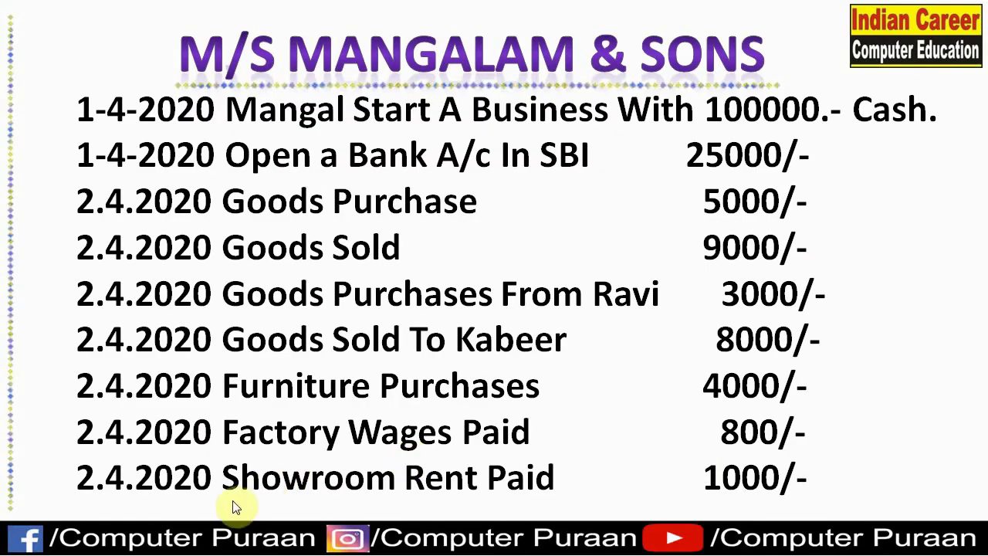
key("alt+Tab")
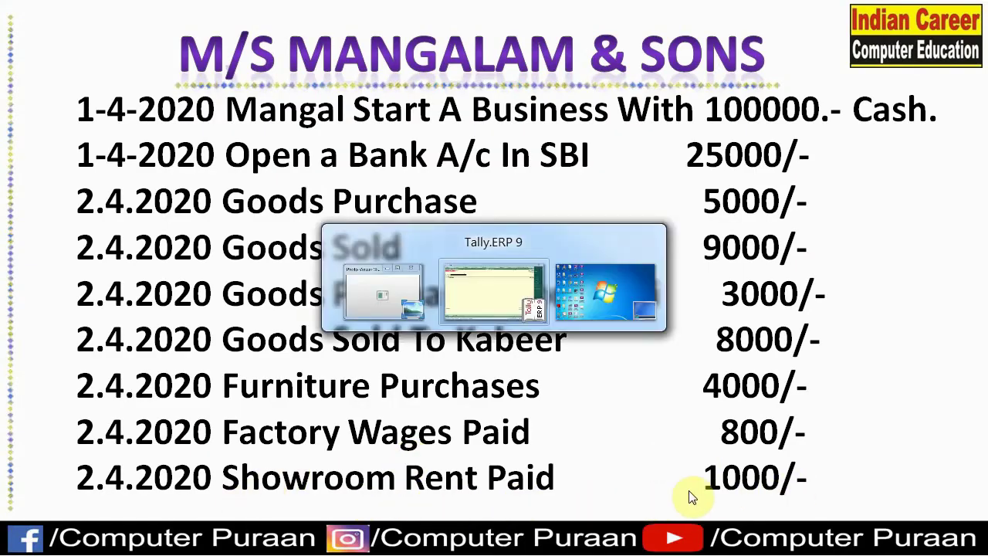
key("Return")
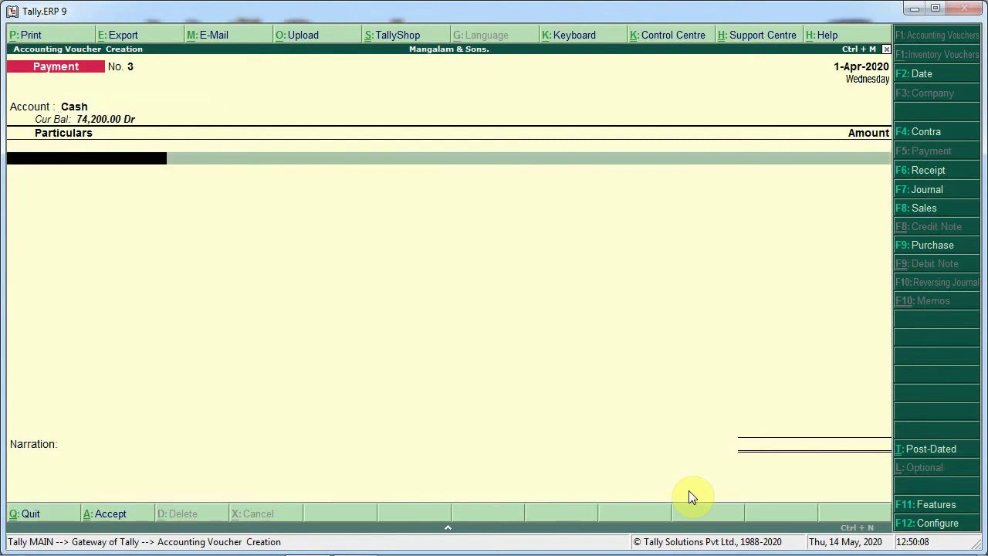
type("Sh")
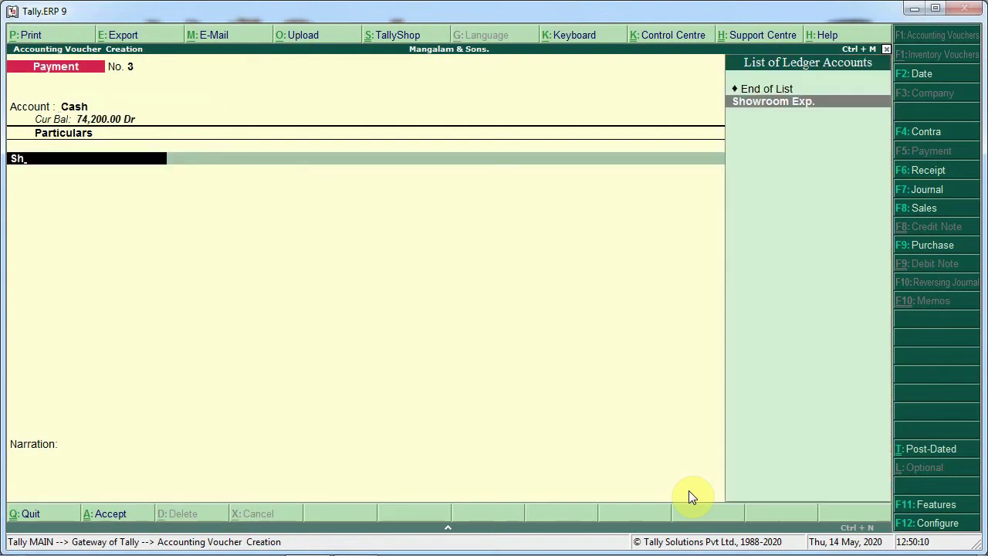
key("Return")
type("1000")
key("Return")
key("Return")
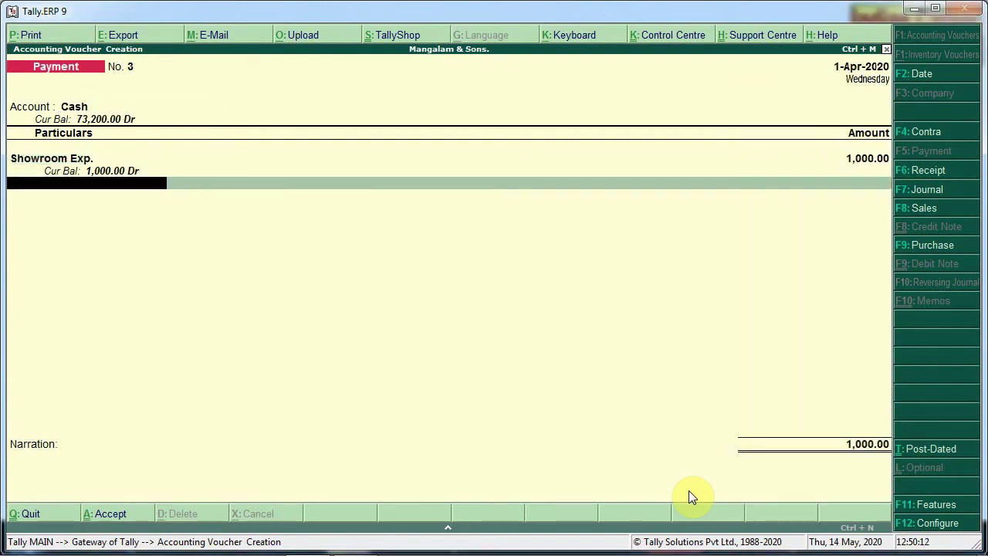
key("Return")
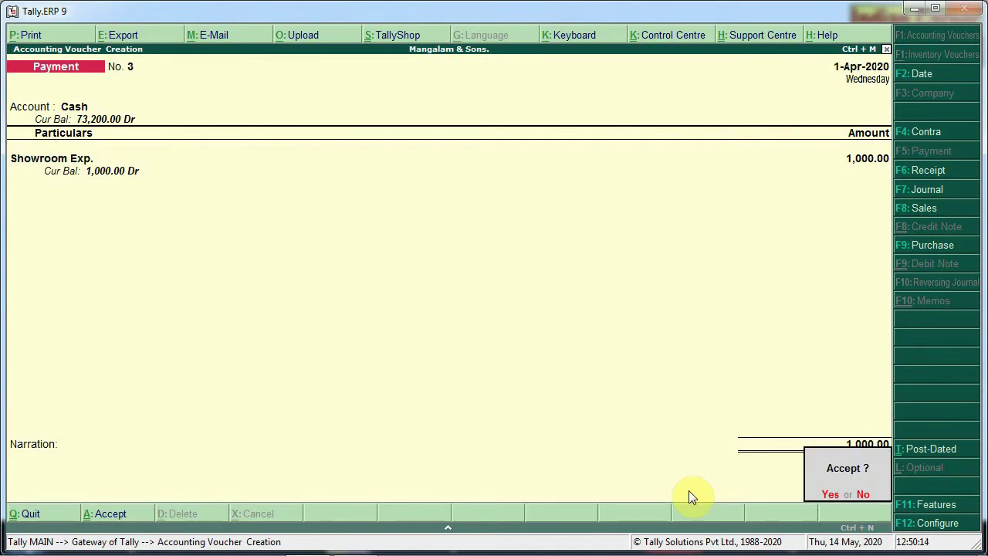
key("Return")
- Leave voucher entry and display the Profit & Loss A/c report in detailed form
key("Escape")
key("Return")
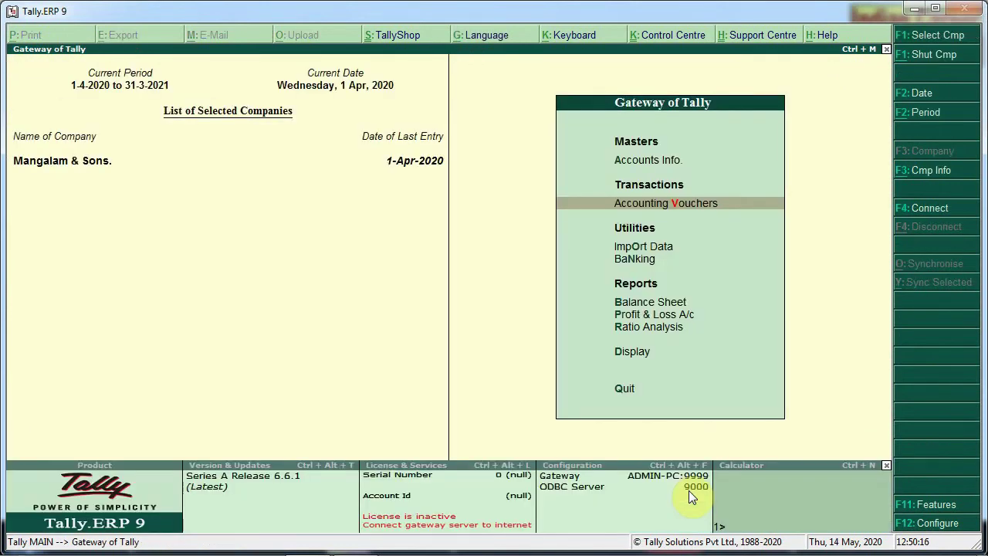
key("Down")
key("Down")
key("Down")
key("Down")
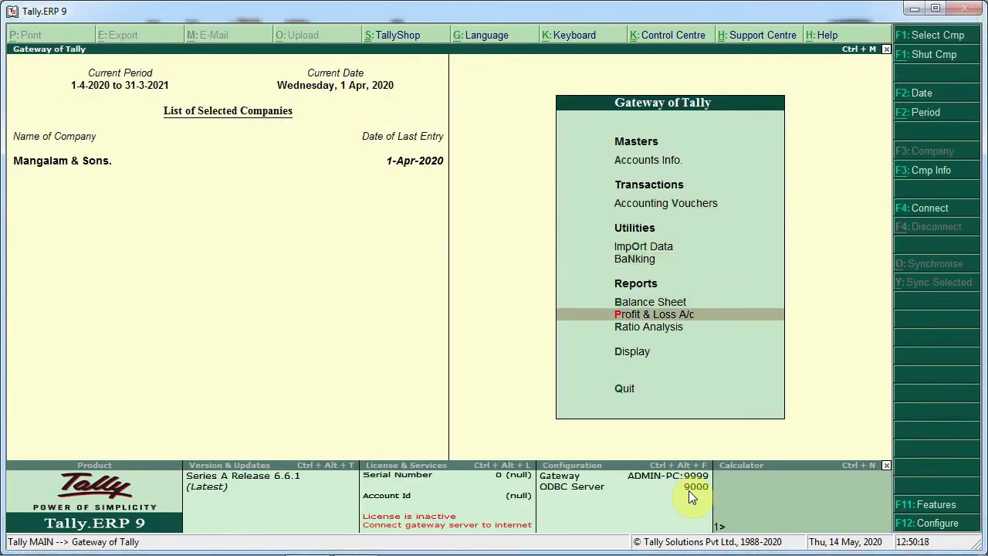
key("Return")
key("alt+F1")
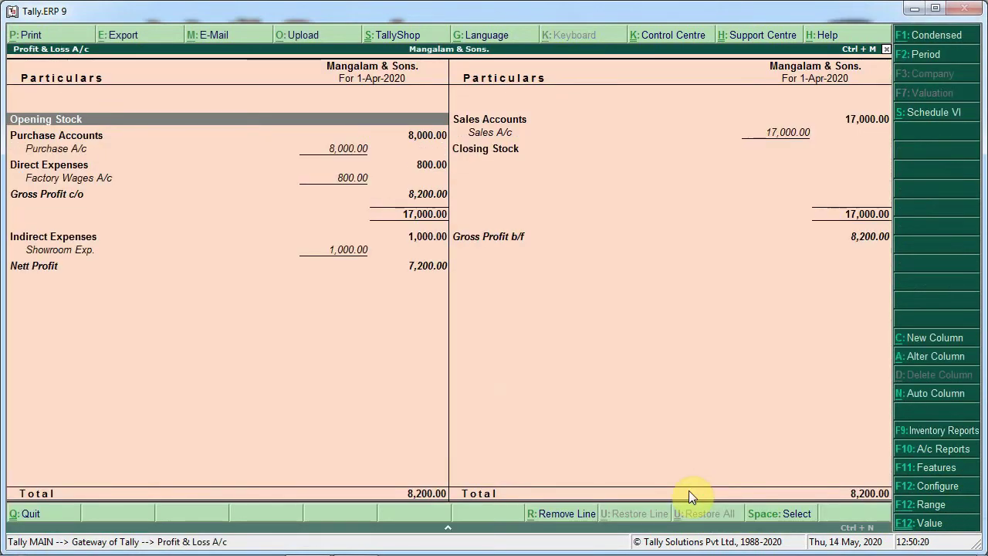
- Examine the expense, gross profit, sales and closing stock lines of the detailed Profit & Loss A/c, and close the report
key("Down")
key("Down")
key("Down")
key("Down")
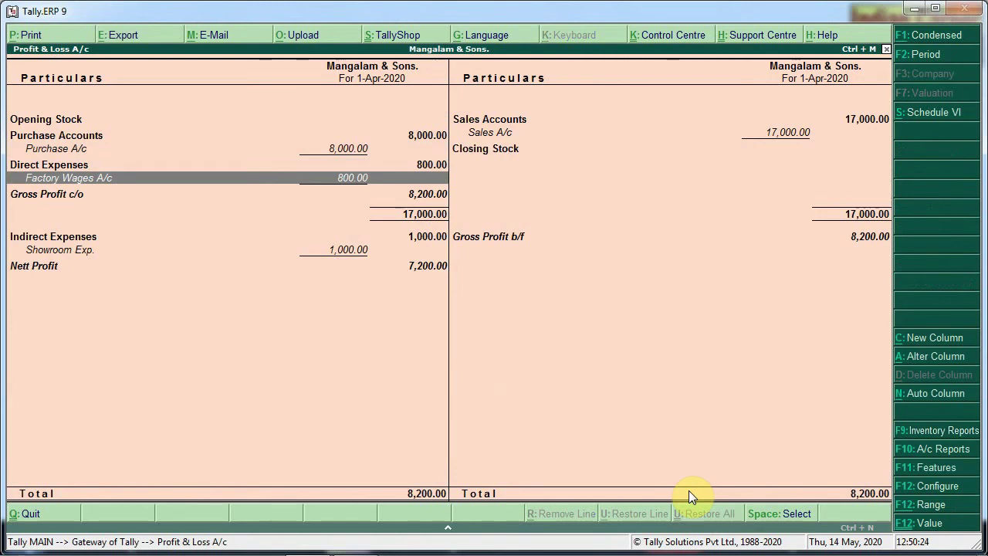
key("Down")
key("Down")
key("Down")
key("Right")
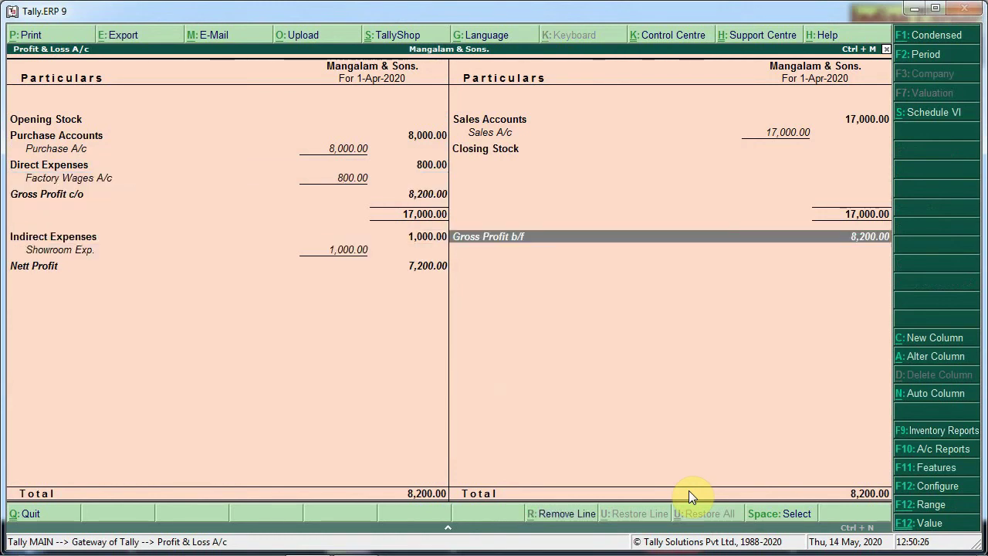
key("Up")
key("Up")
key("Down")
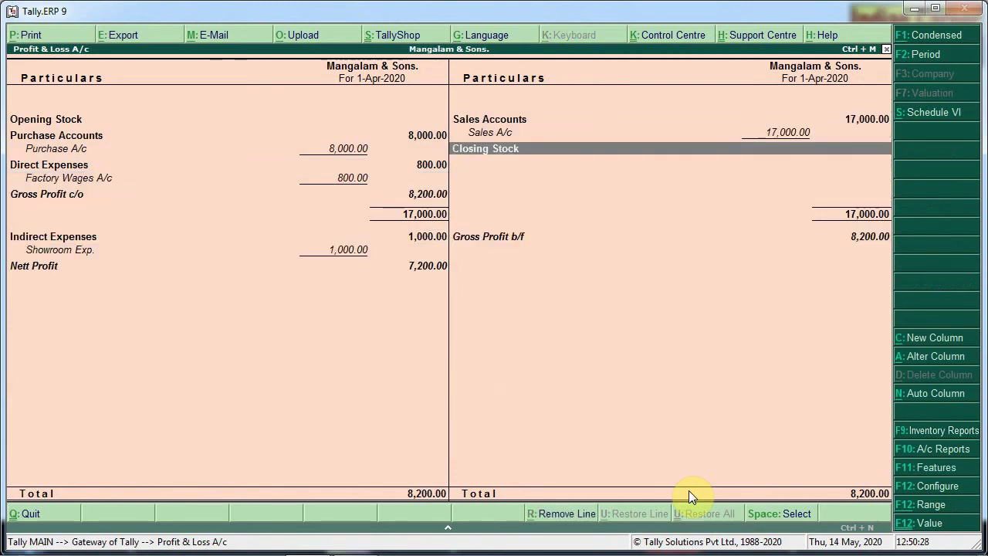
key("Down")
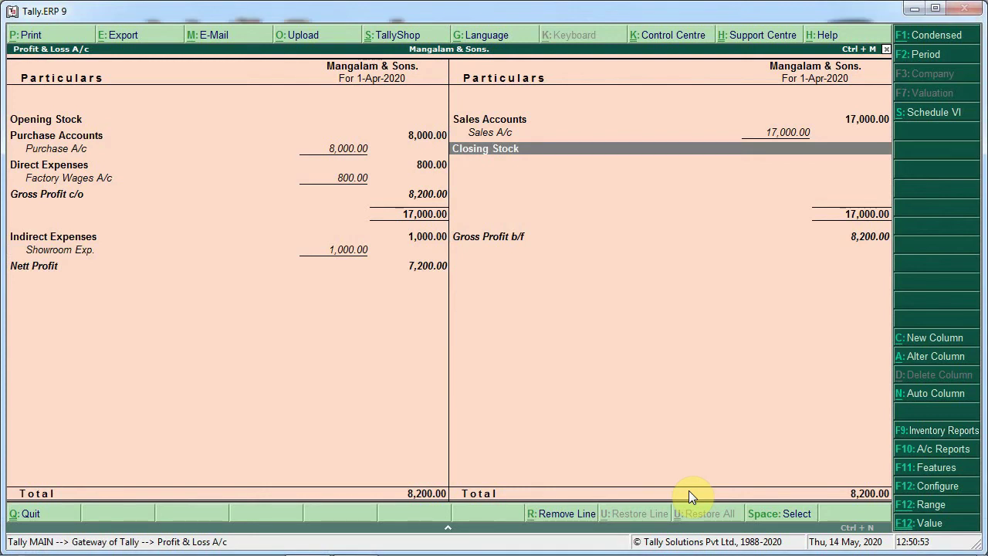
key("Down")
key("Up")
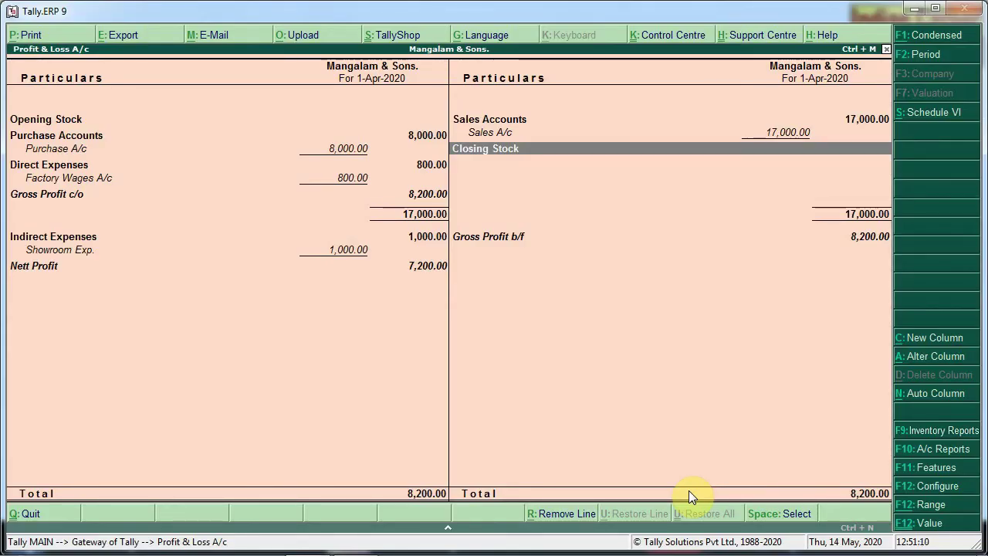
key("Escape")
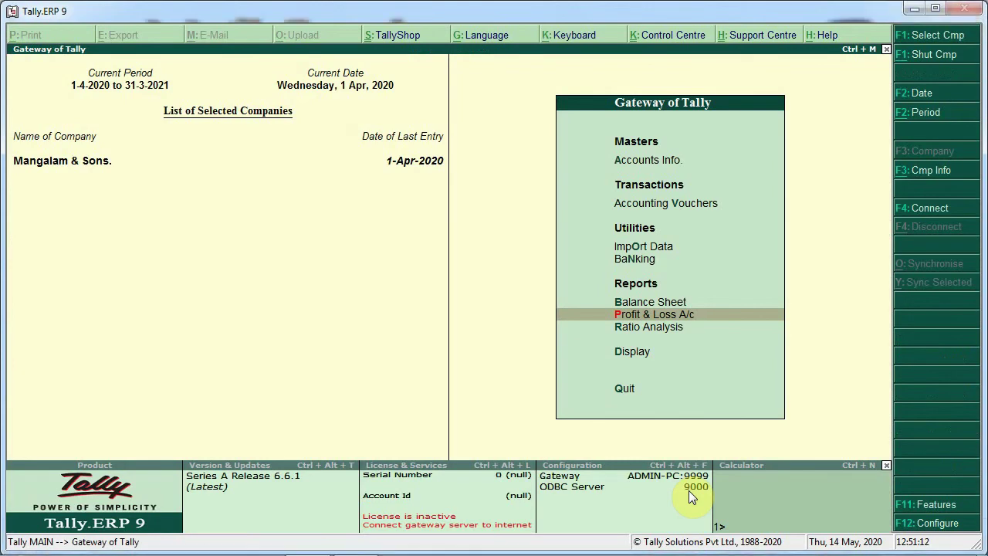
- Reopen the Profit & Loss A/c and drill down through Closing Stock to open its ledger for alteration
key("Return")
key("Right")
key("Down")
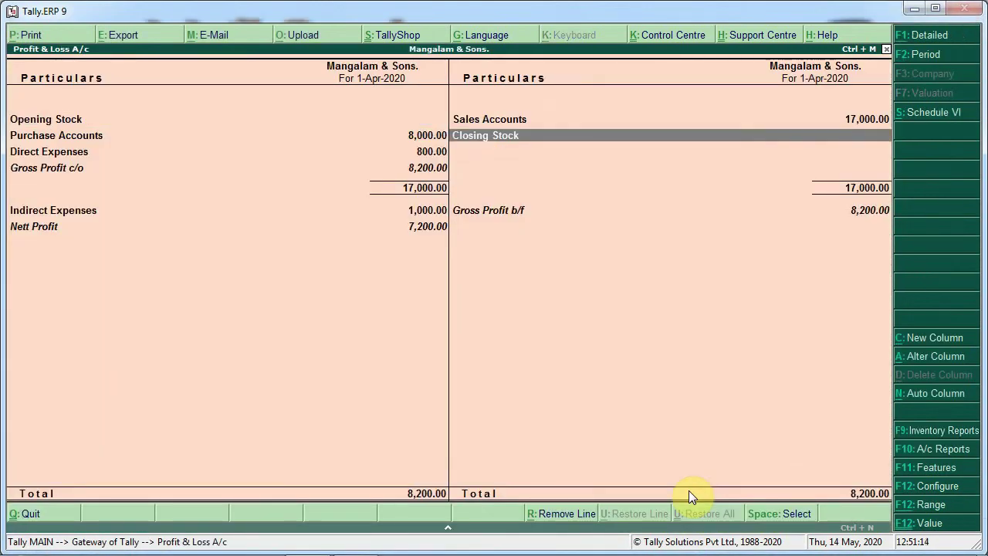
key("Return")
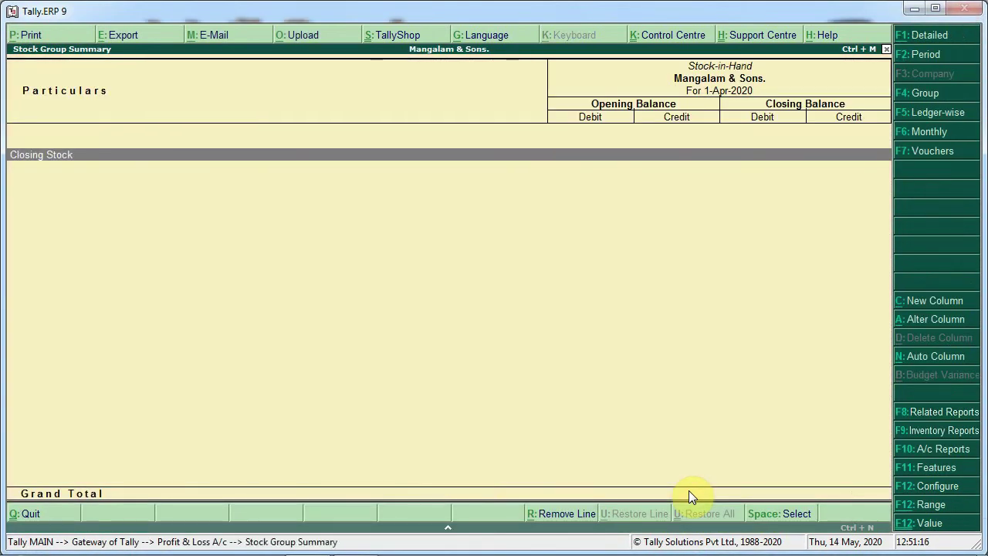
key("Return")
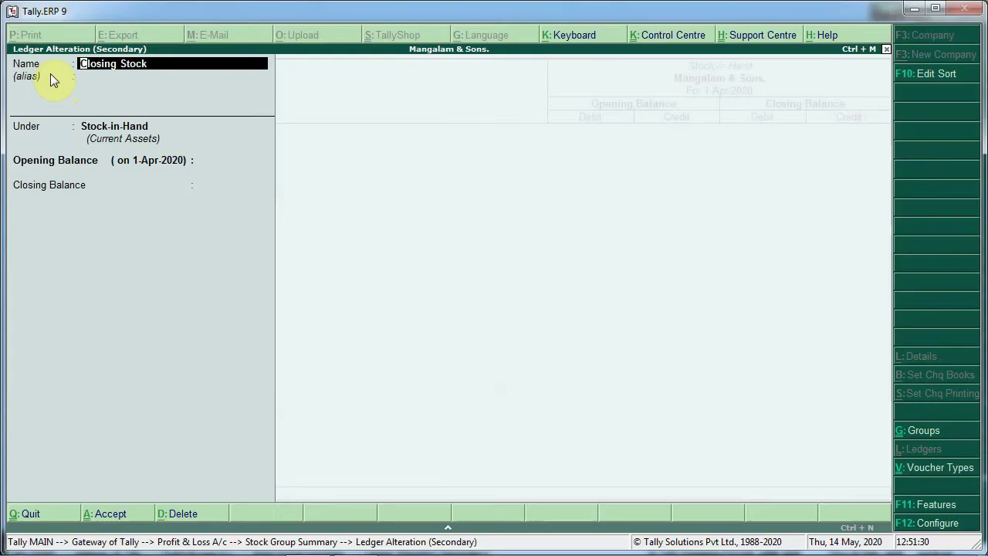
- Set the Closing Stock ledger's closing balance to 4000 on 1-Apr-2020, save it, and return to the Profit & Loss A/c
left_click(270, 292)
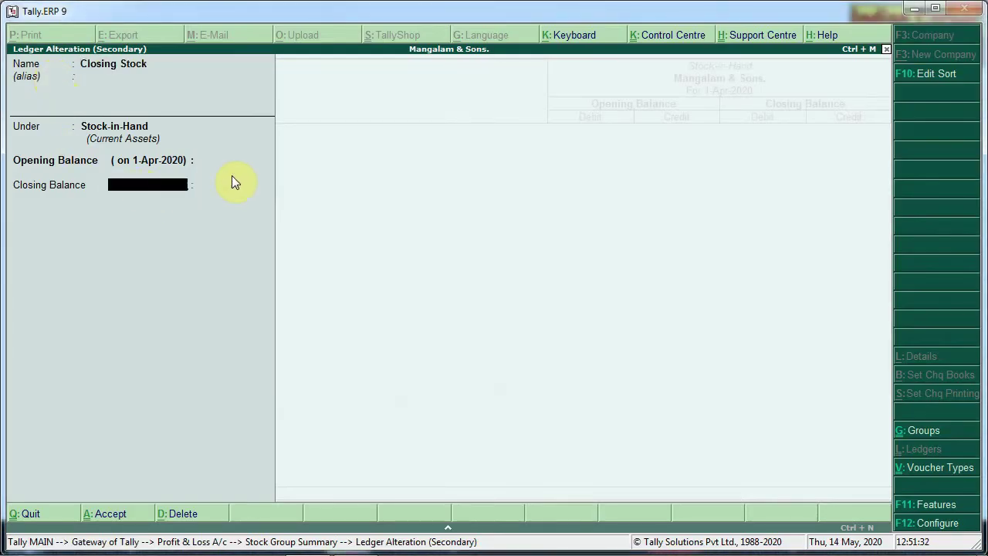
type("1")
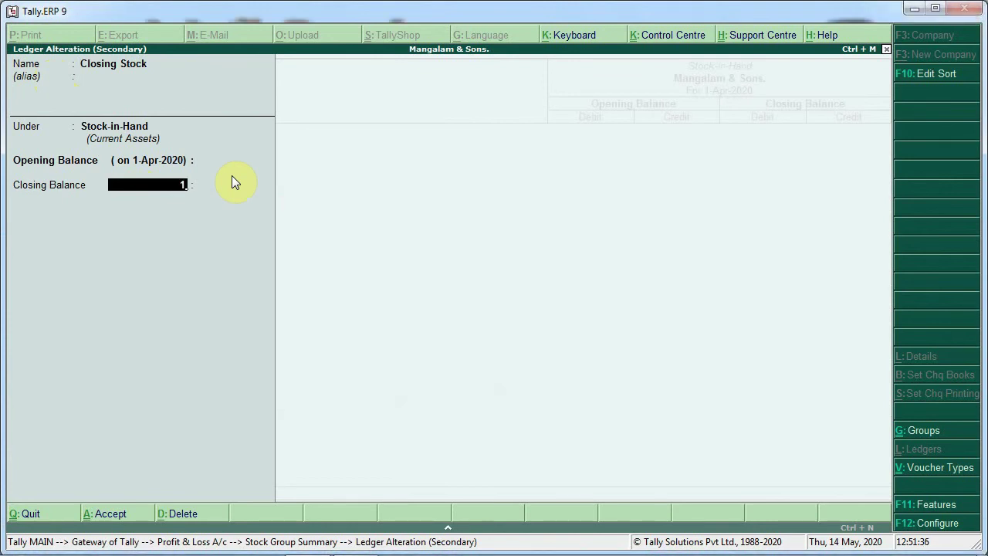
key("Return")
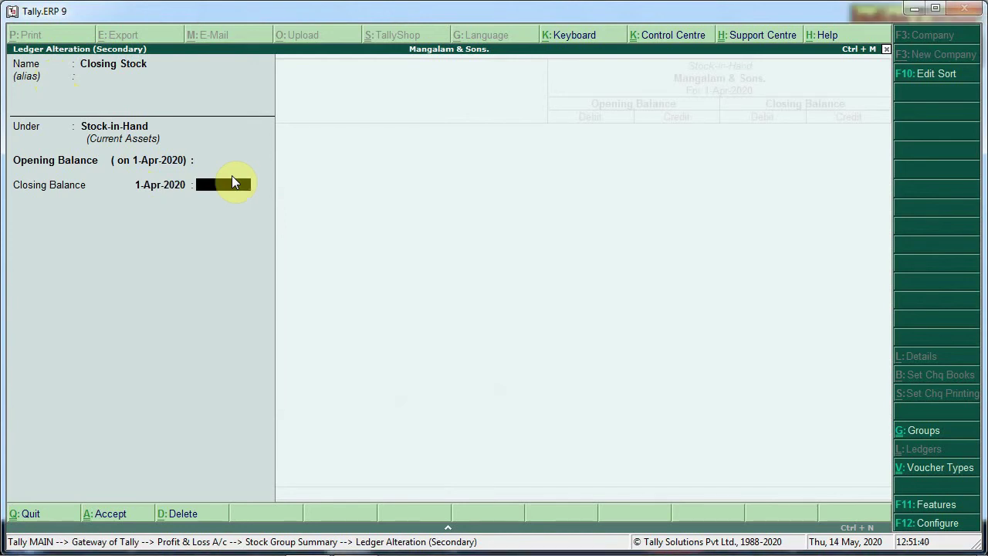
type("4000")
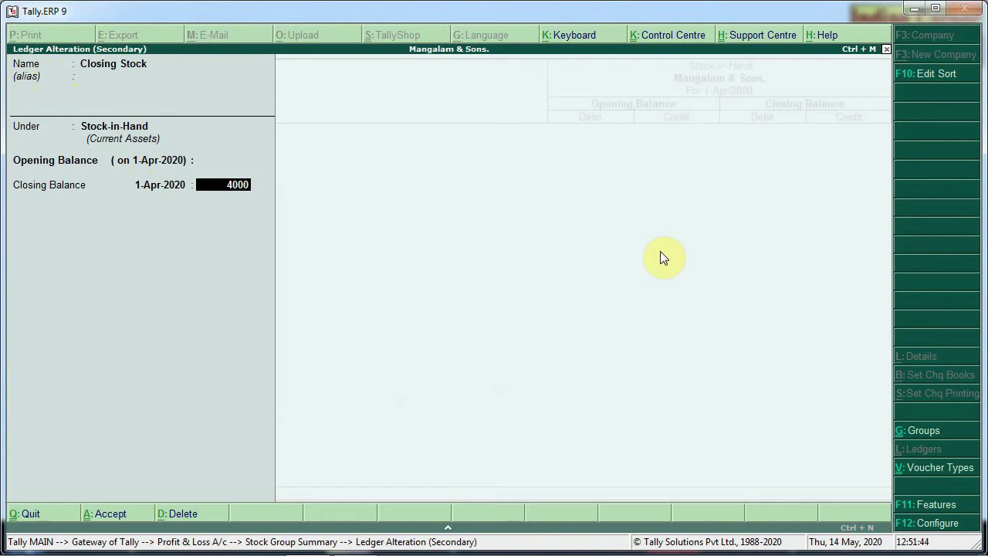
key("Return")
key("Return")
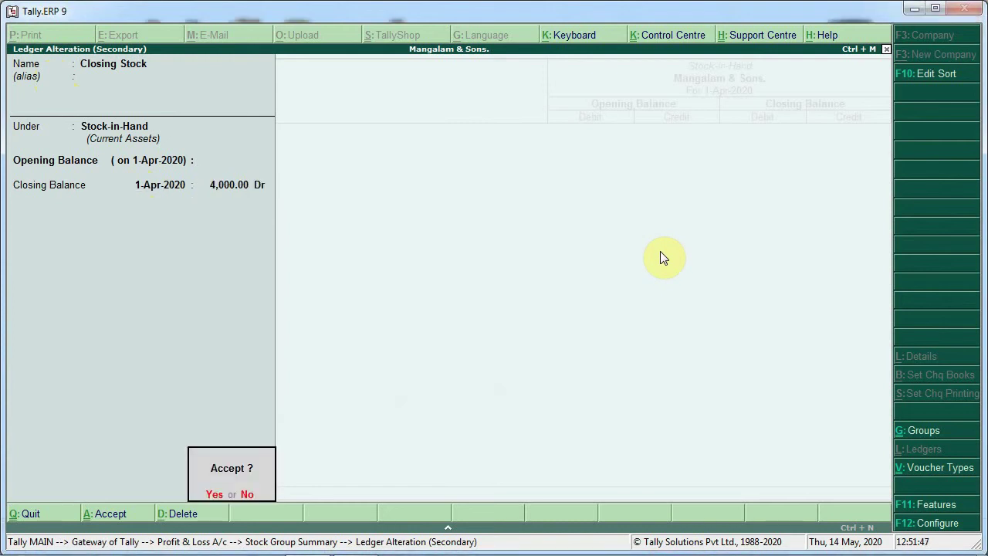
key("Return")
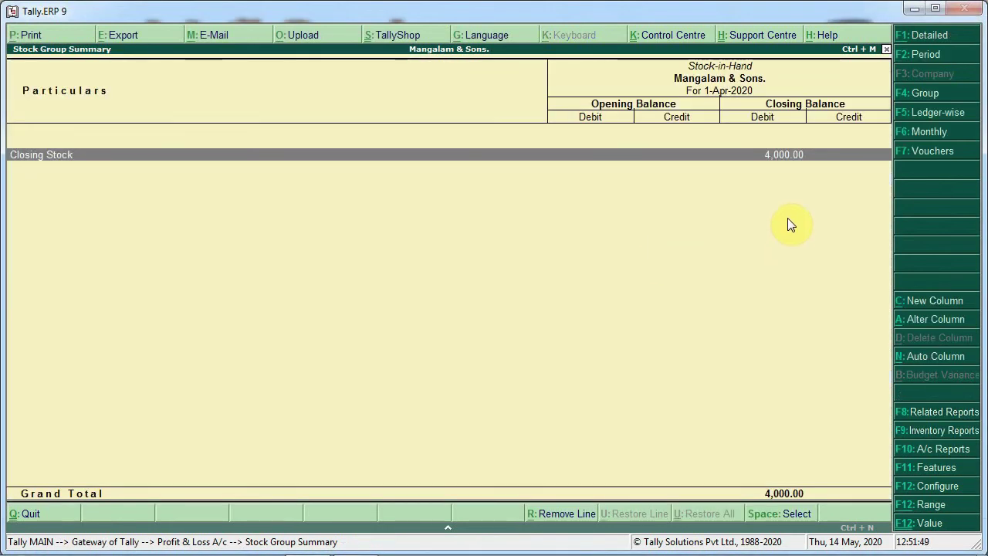
key("Escape")
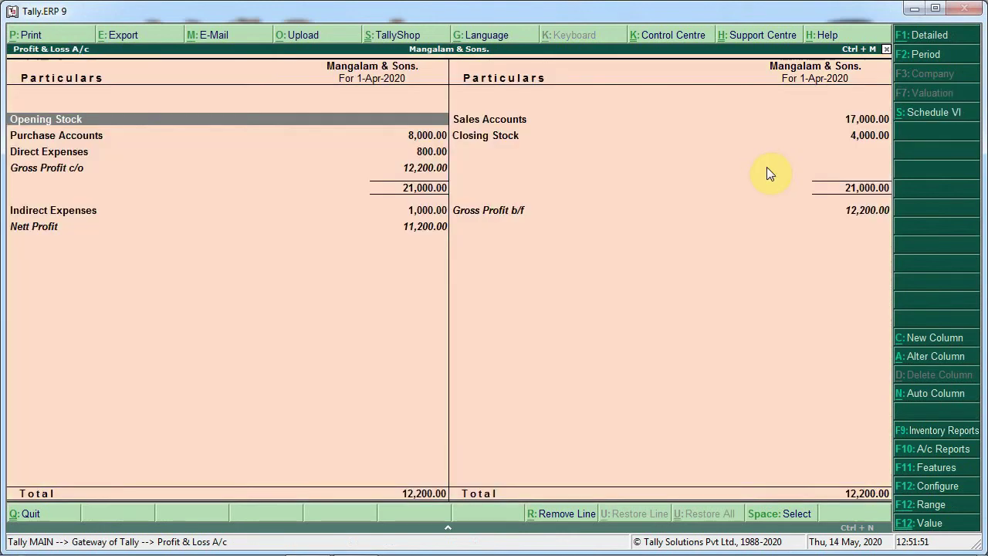